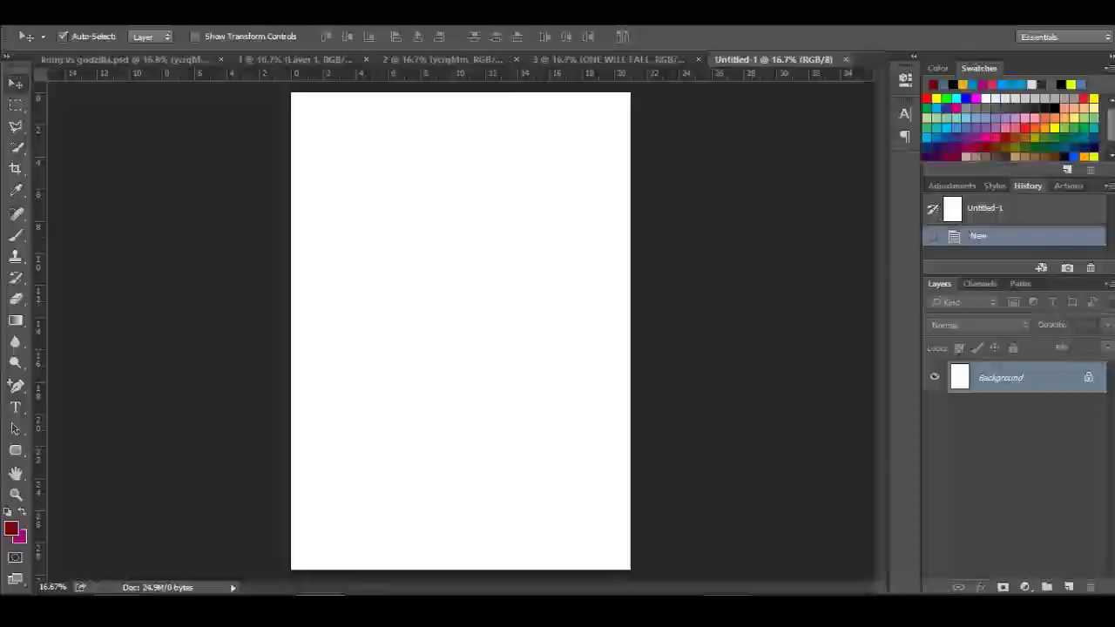
Step: Create blank document Untitled-2 with a vertical guide at 10.50 cm, then add the Godzilla layer
{"action": "left_click", "coordinate": [61, 33]}
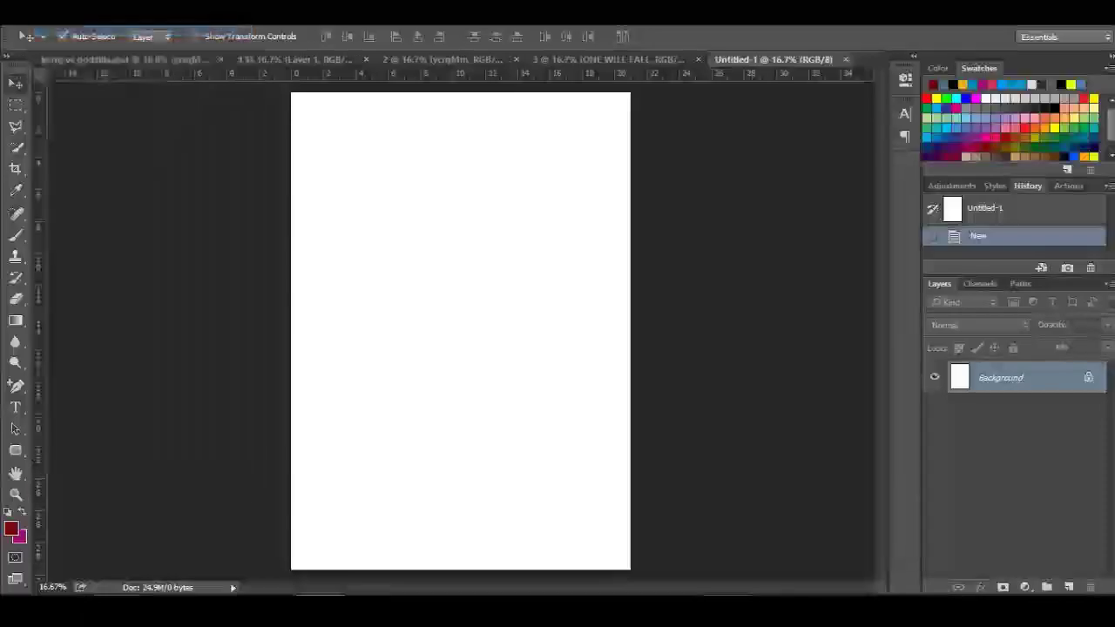
{"action": "key", "text": "Return"}
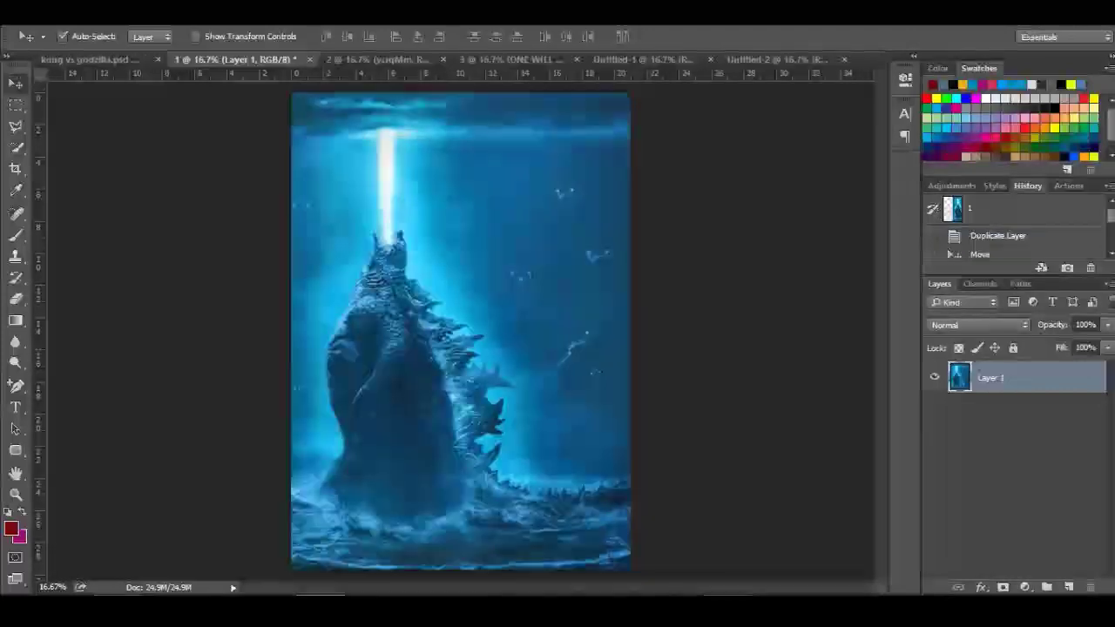
{"action": "left_click", "coordinate": [773, 59]}
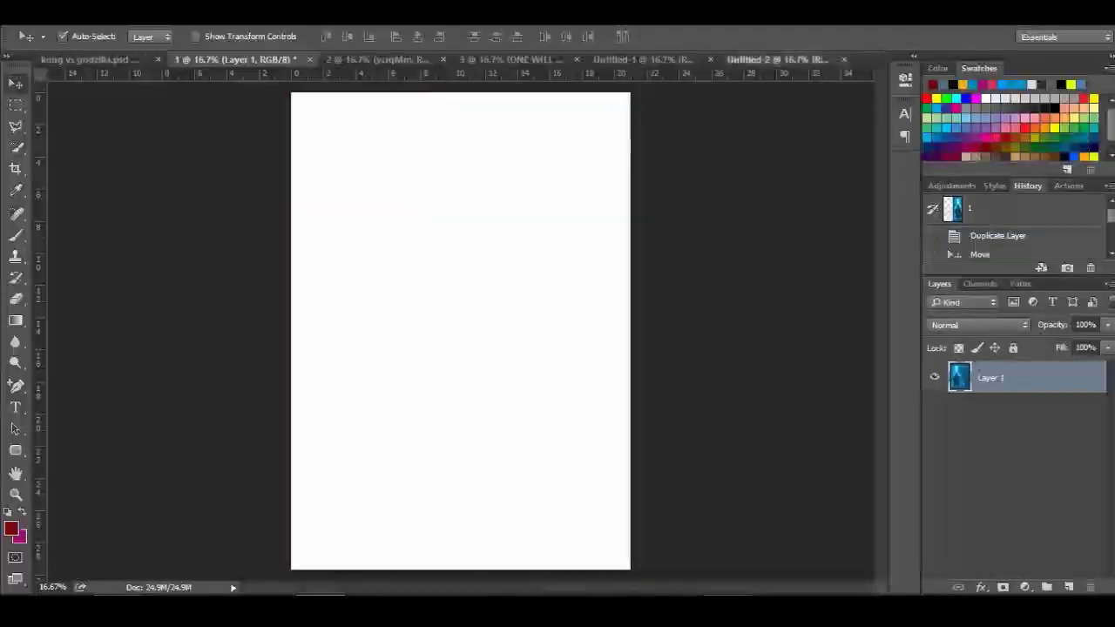
{"action": "left_click_drag", "start_coordinate": [37, 187], "coordinate": [460, 185]}
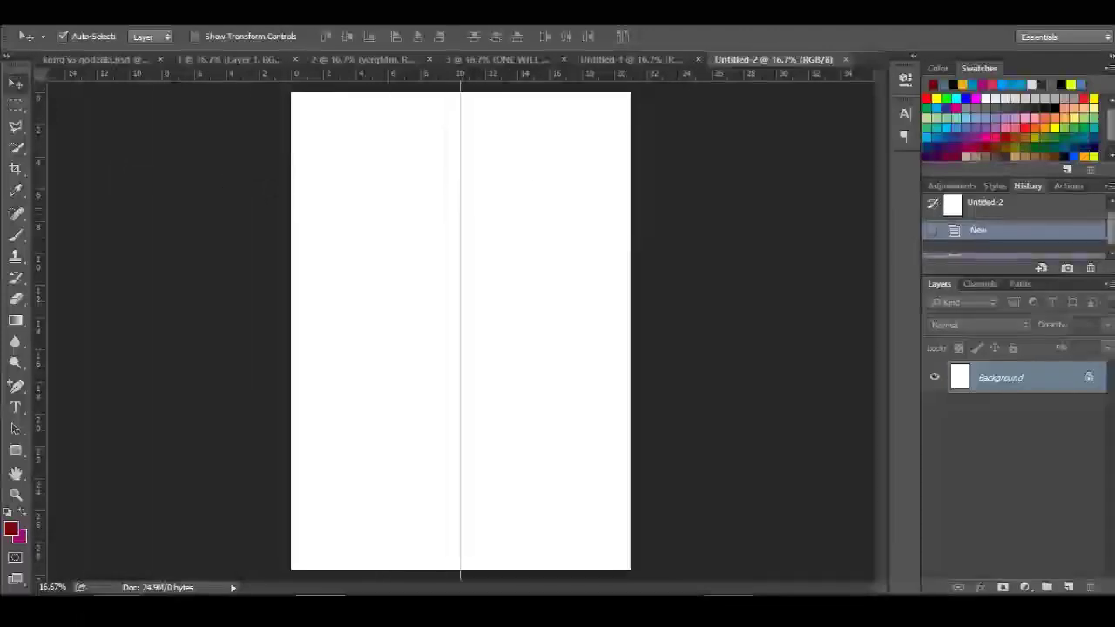
{"action": "left_click", "coordinate": [235, 59]}
{"action": "mouse_move", "coordinate": [427, 209]}
{"action": "left_mouse_down"}
{"action": "mouse_move", "coordinate": [773, 60]}
{"action": "mouse_move", "coordinate": [567, 340]}
{"action": "left_mouse_up"}
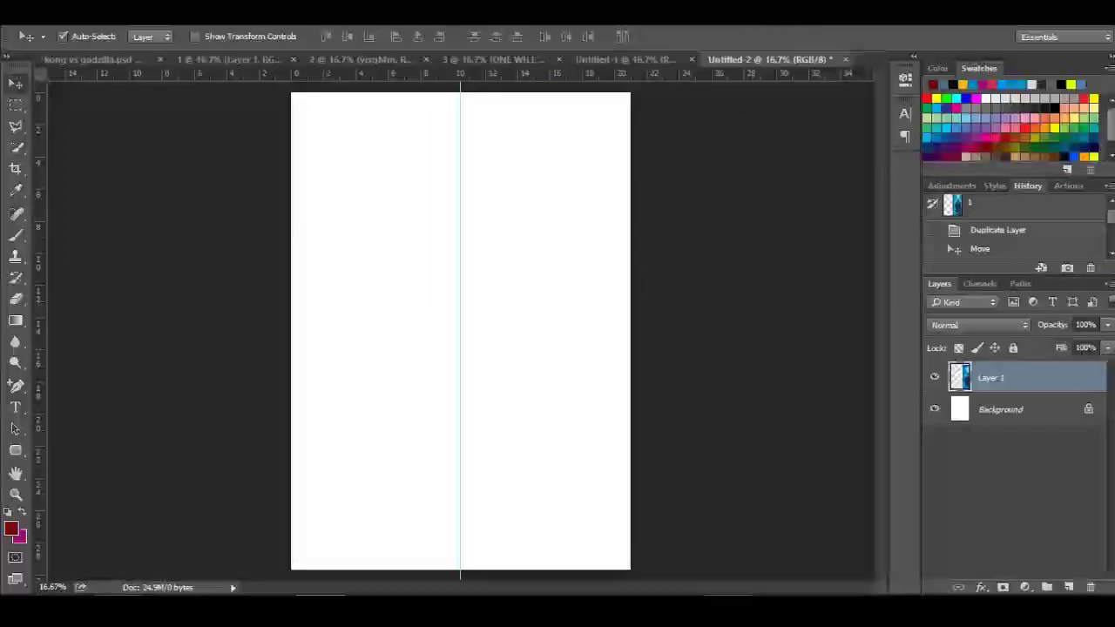
Step: Snap Godzilla's left edge to the centre guide and bring the Kong layer into the poster
{"action": "left_click_drag", "start_coordinate": [612, 274], "coordinate": [566, 247]}
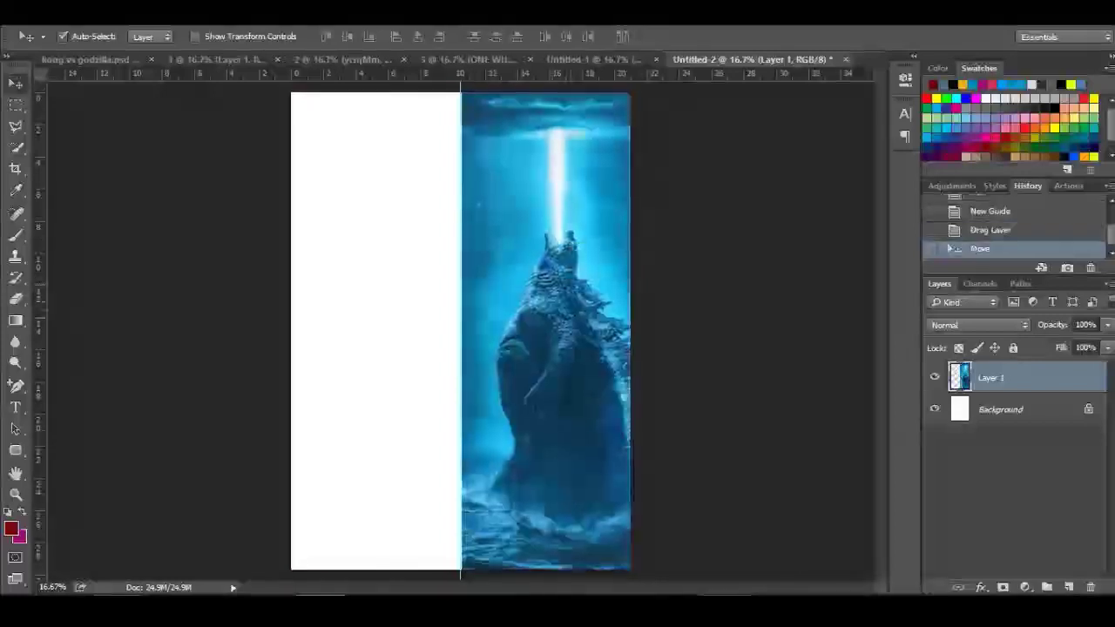
{"action": "left_click", "coordinate": [341, 60]}
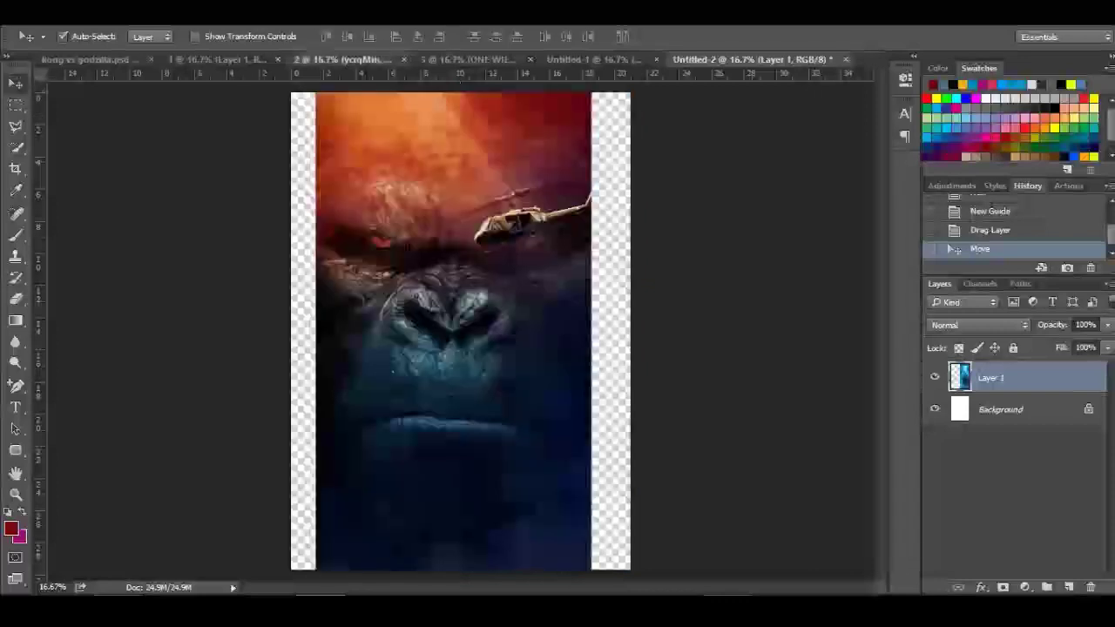
{"action": "mouse_move", "coordinate": [501, 314]}
{"action": "left_mouse_down"}
{"action": "mouse_move", "coordinate": [775, 59]}
{"action": "mouse_move", "coordinate": [400, 296]}
{"action": "left_mouse_up"}
Step: Align Kong's right edge to the centre guide and flip it horizontally
{"action": "left_click_drag", "start_coordinate": [401, 253], "coordinate": [377, 318]}
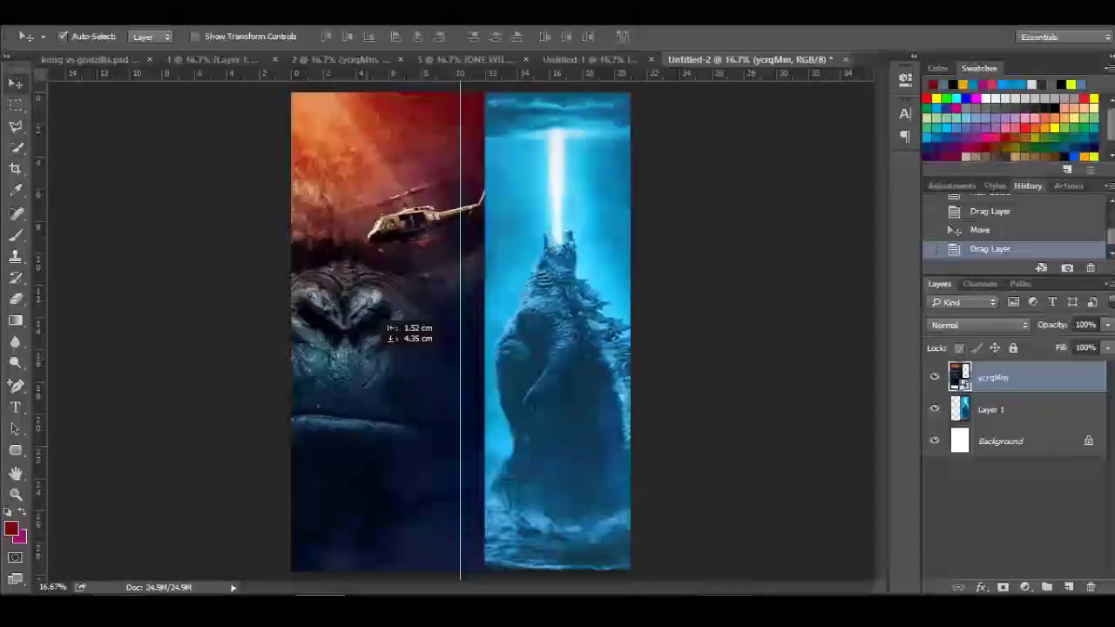
{"action": "left_click_drag", "start_coordinate": [384, 322], "coordinate": [360, 321]}
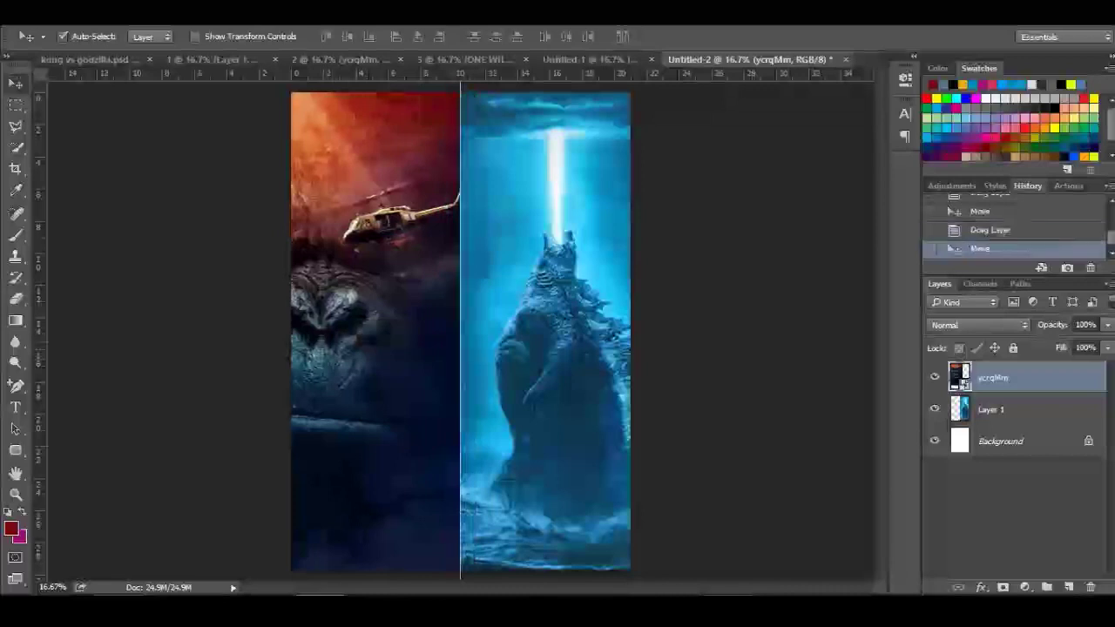
{"action": "key", "text": "alt+e"}
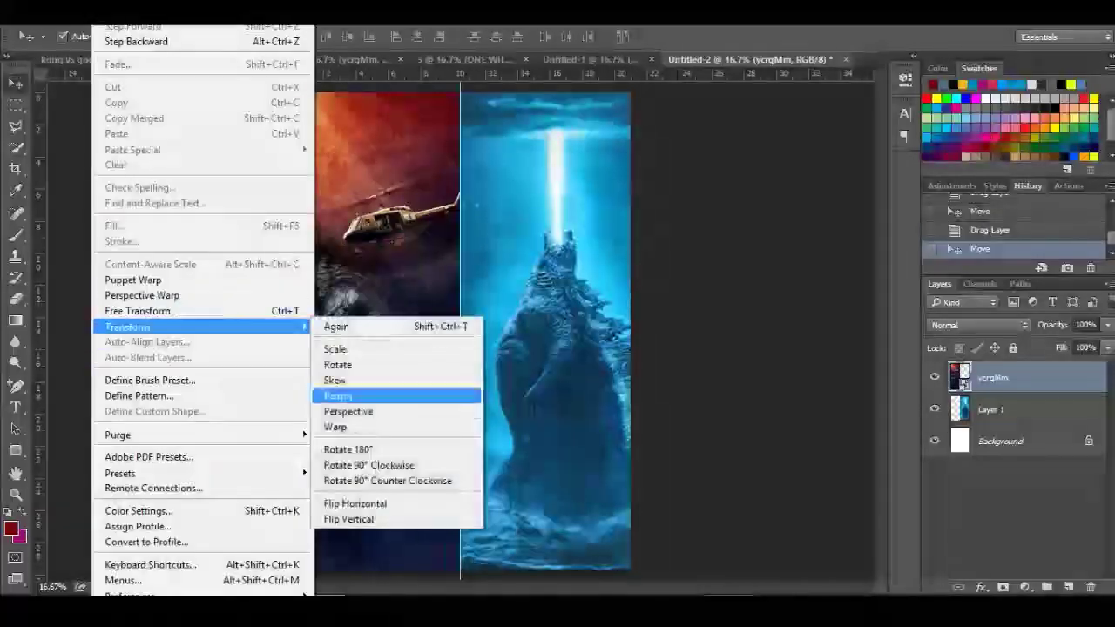
{"action": "left_click", "coordinate": [355, 503]}
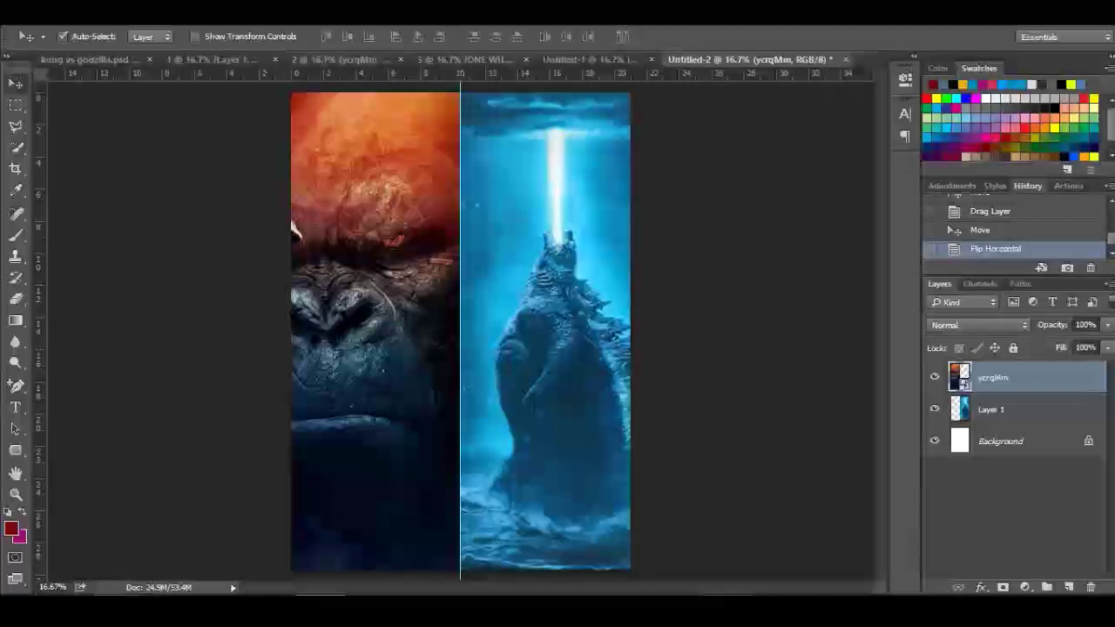
Step: On a new layer, draw a teal gradient fading up from the poster's bottom
{"action": "key", "text": "ctrl+shift+alt+n"}
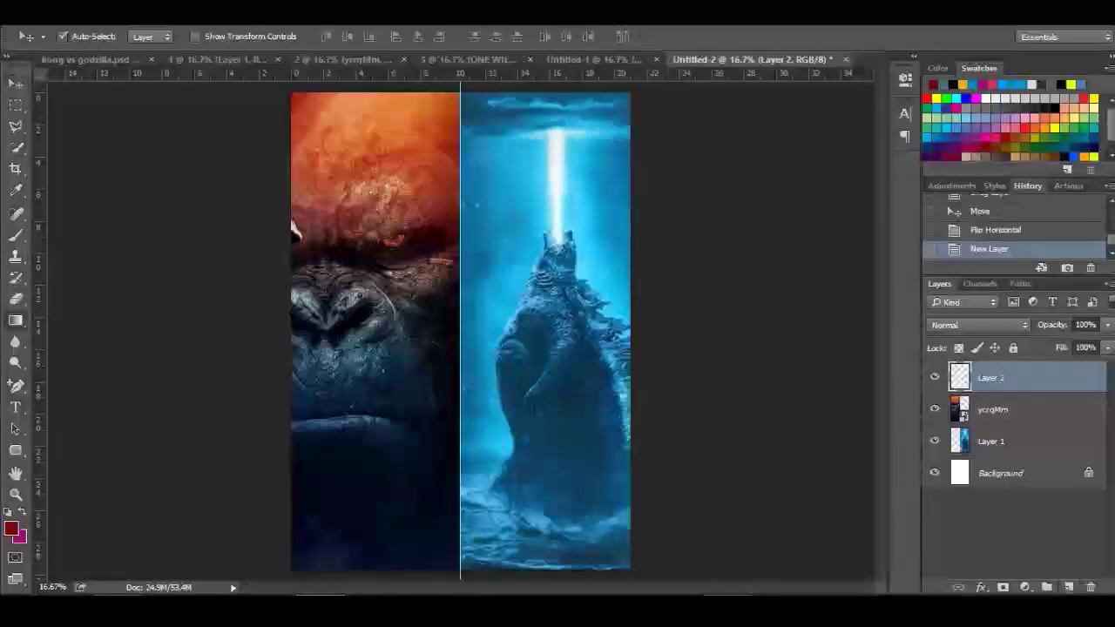
{"action": "key", "text": "g"}
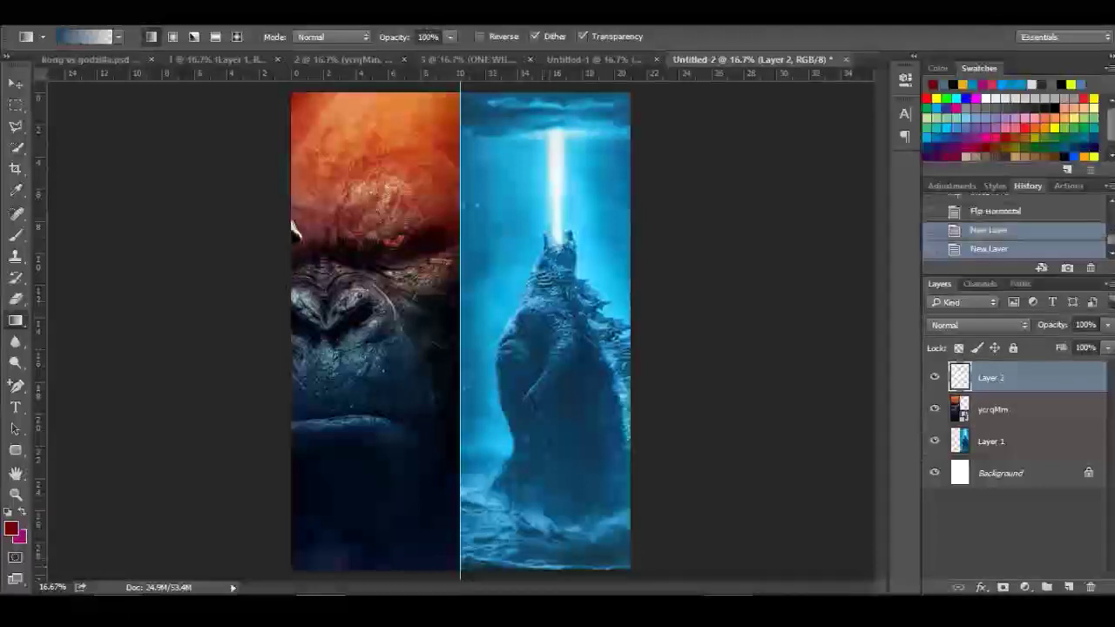
{"action": "left_click_drag", "start_coordinate": [462, 566], "coordinate": [462, 409]}
Step: Move the gradient layer below Kong, duplicate it, and raise the copy above Kong
{"action": "left_click_drag", "start_coordinate": [993, 377], "coordinate": [993, 427]}
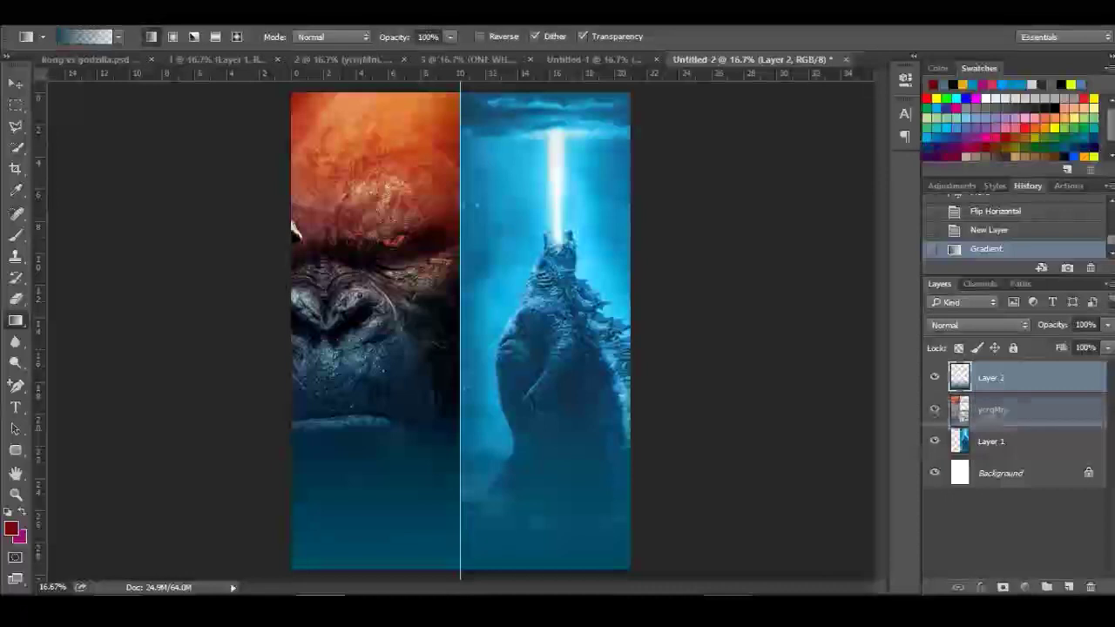
{"action": "right_click", "coordinate": [993, 409]}
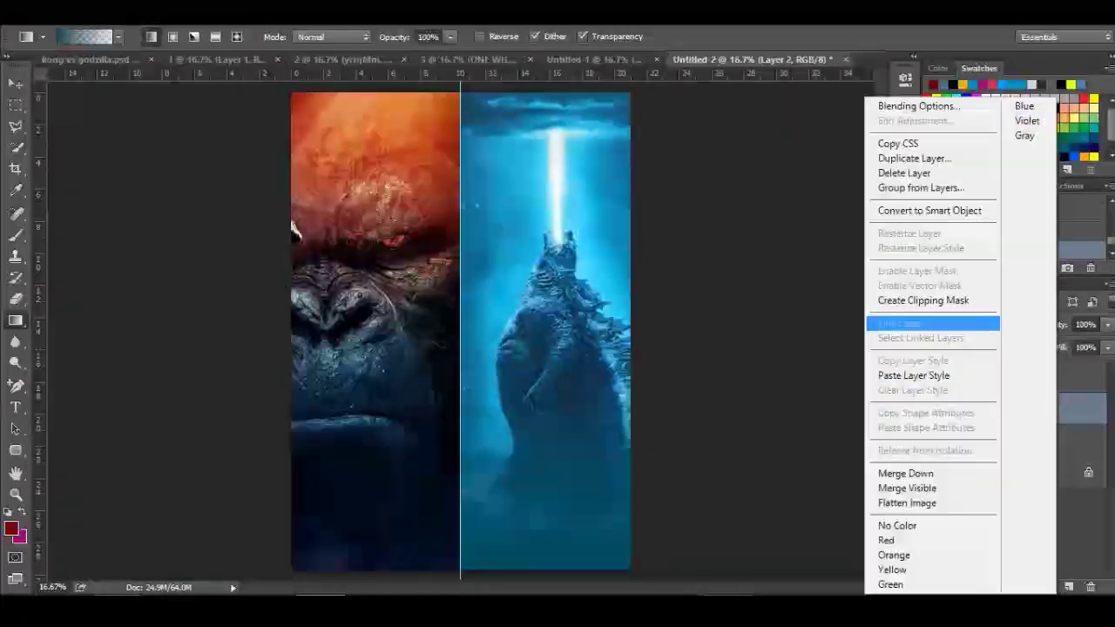
{"action": "key", "text": "Escape"}
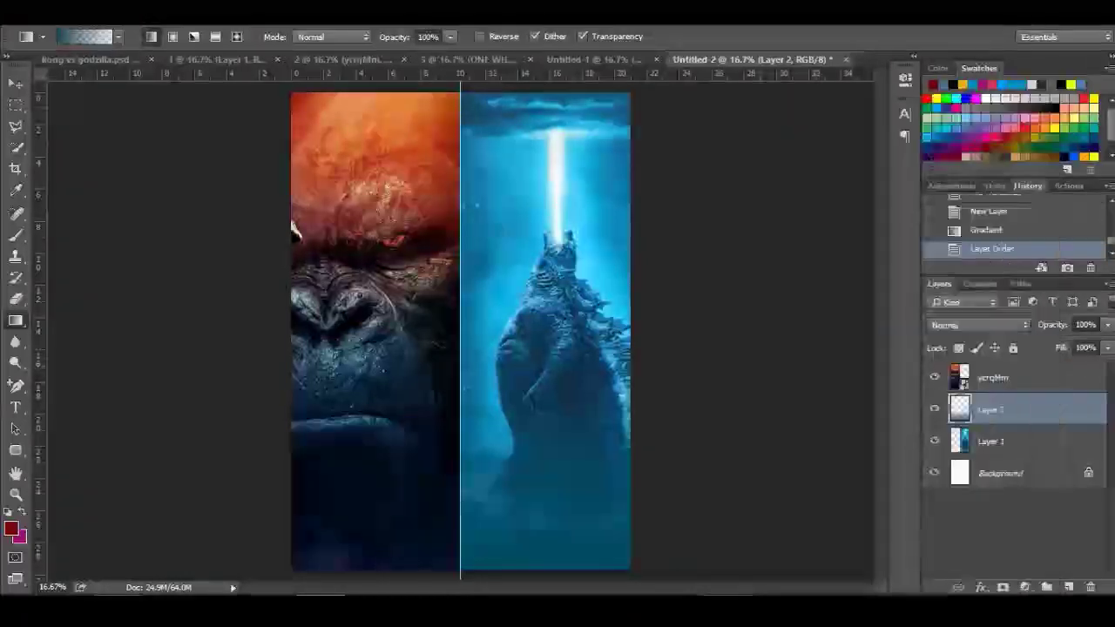
{"action": "key", "text": "v"}
{"action": "right_click", "coordinate": [1010, 409]}
{"action": "left_click", "coordinate": [871, 155]}
{"action": "key", "text": "Return"}
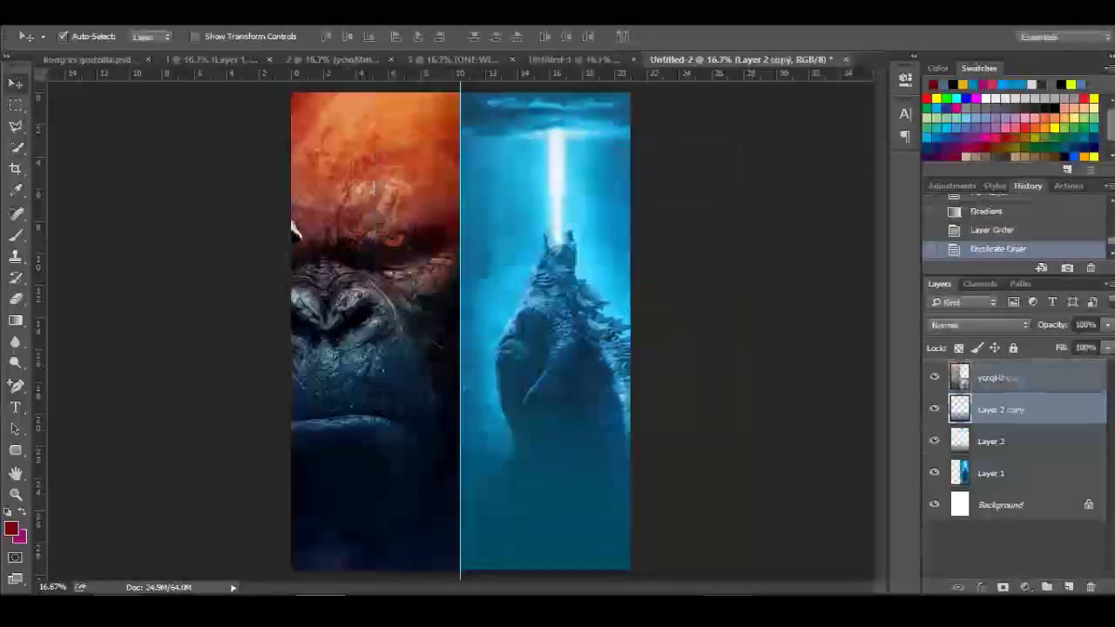
{"action": "key", "text": "ctrl+bracketright"}
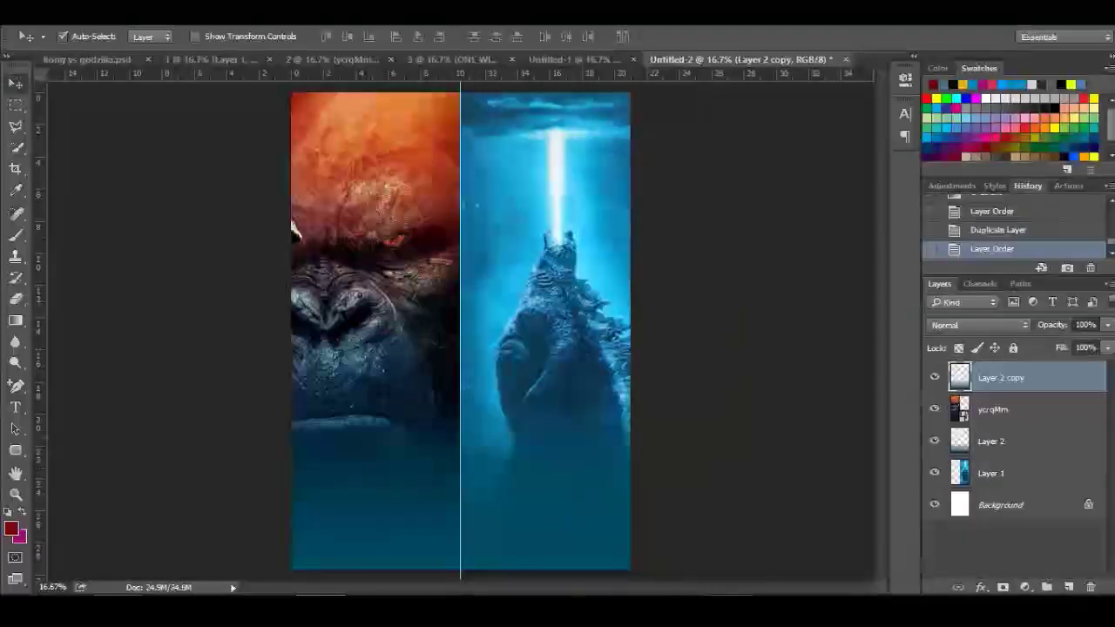
Step: Clip Layer 2 copy to the Kong layer and give it a 780000 Color Overlay
{"action": "right_click", "coordinate": [1050, 377]}
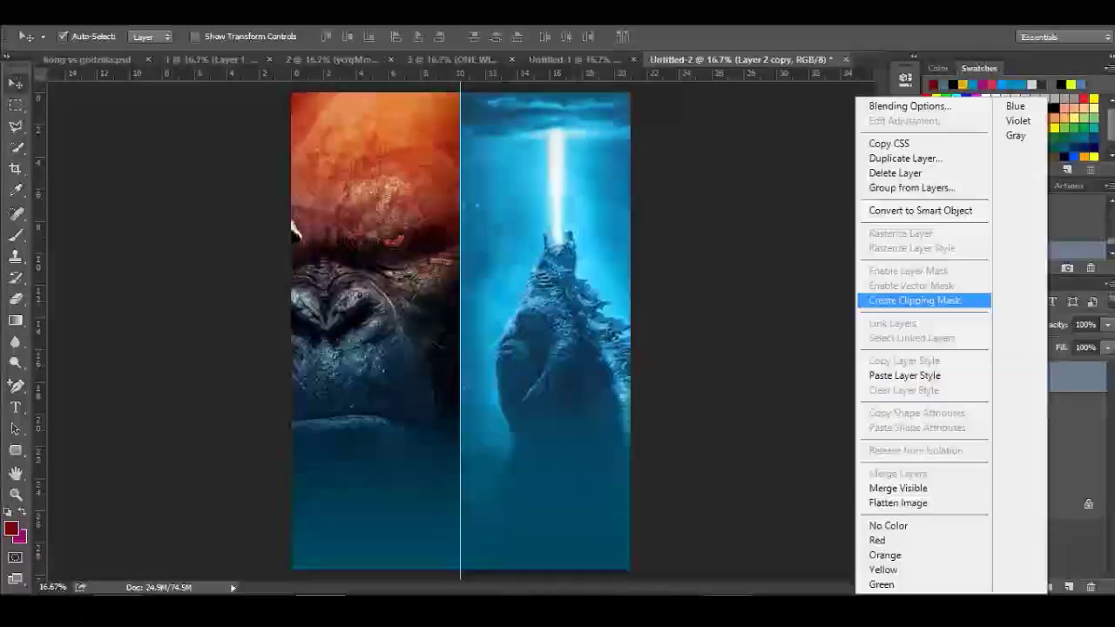
{"action": "left_click", "coordinate": [924, 299]}
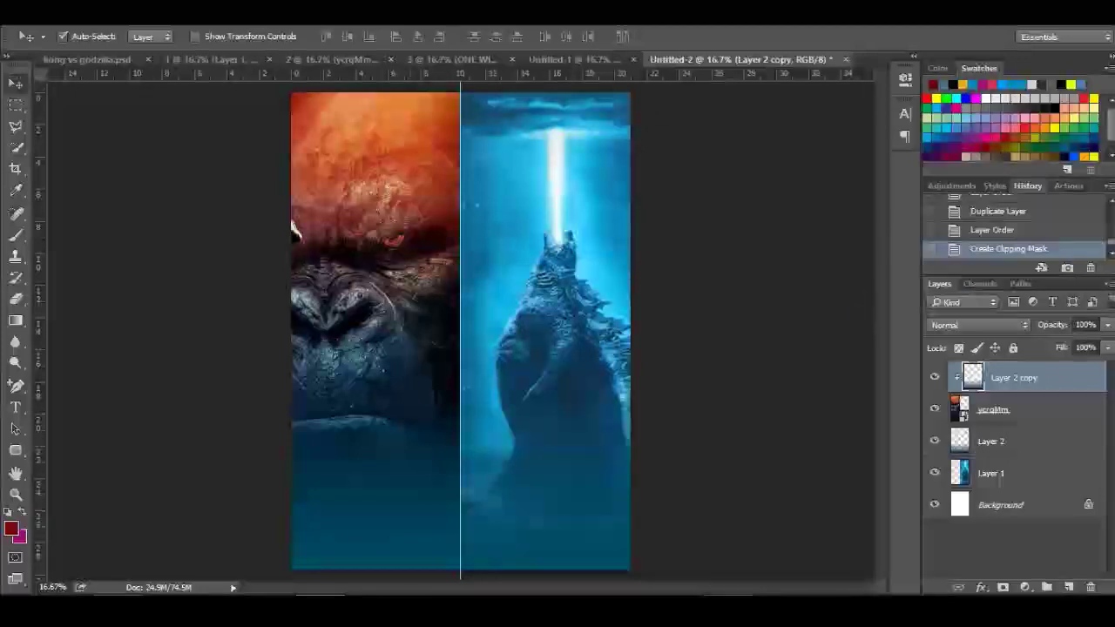
{"action": "right_click", "coordinate": [872, 298]}
{"action": "key", "text": "Escape"}
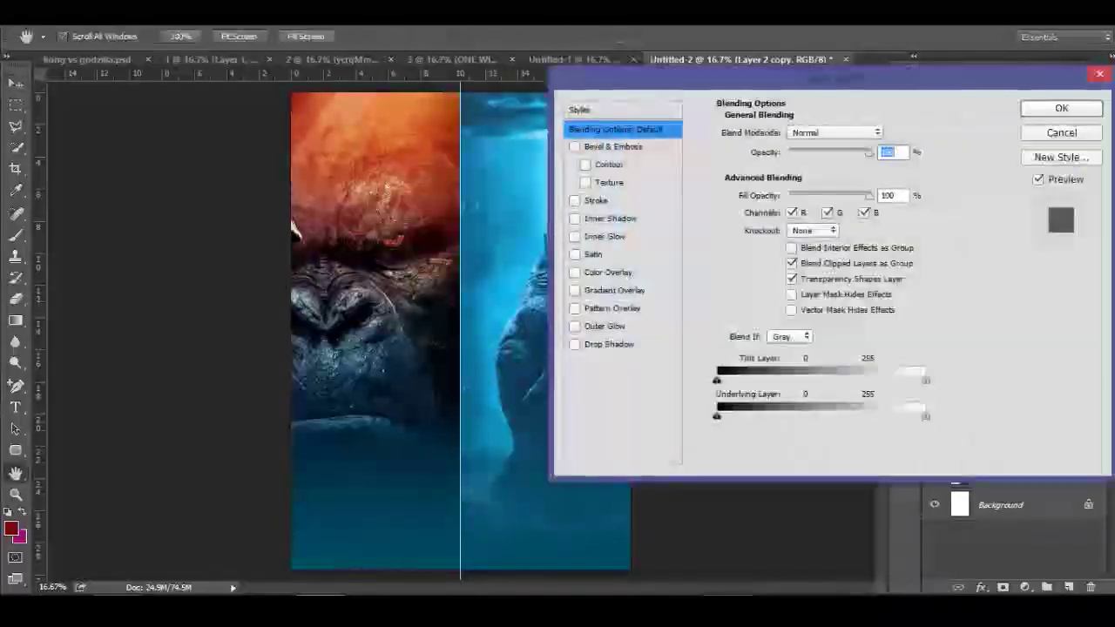
{"action": "left_click", "coordinate": [607, 271]}
{"action": "left_click", "coordinate": [883, 130]}
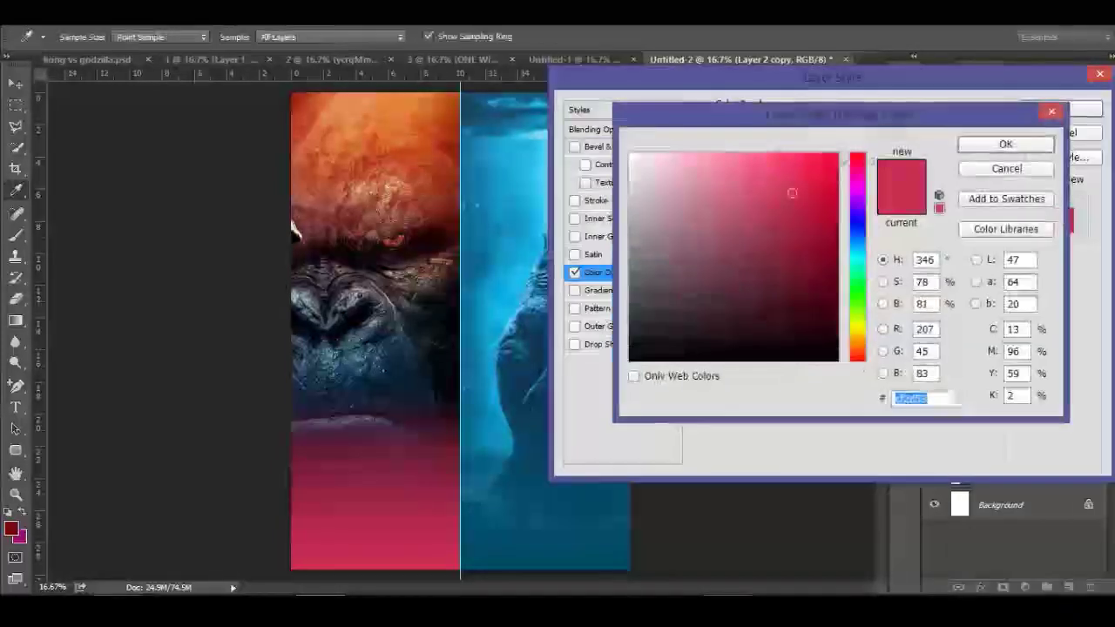
{"action": "type", "text": "780000"}
{"action": "key", "text": "Return"}
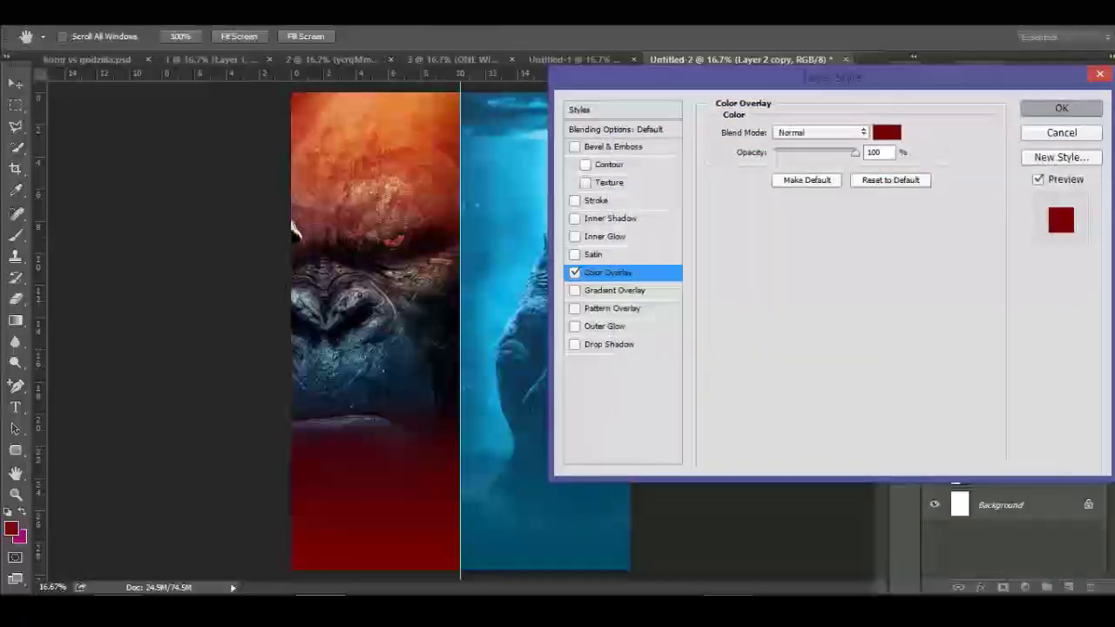
{"action": "key", "text": "Return"}
Step: Paste the copied layer style onto the Kong layer and bring up its Gradient Overlay settings
{"action": "right_click", "coordinate": [985, 440]}
{"action": "left_click", "coordinate": [871, 410]}
{"action": "double_click", "coordinate": [1045, 440]}
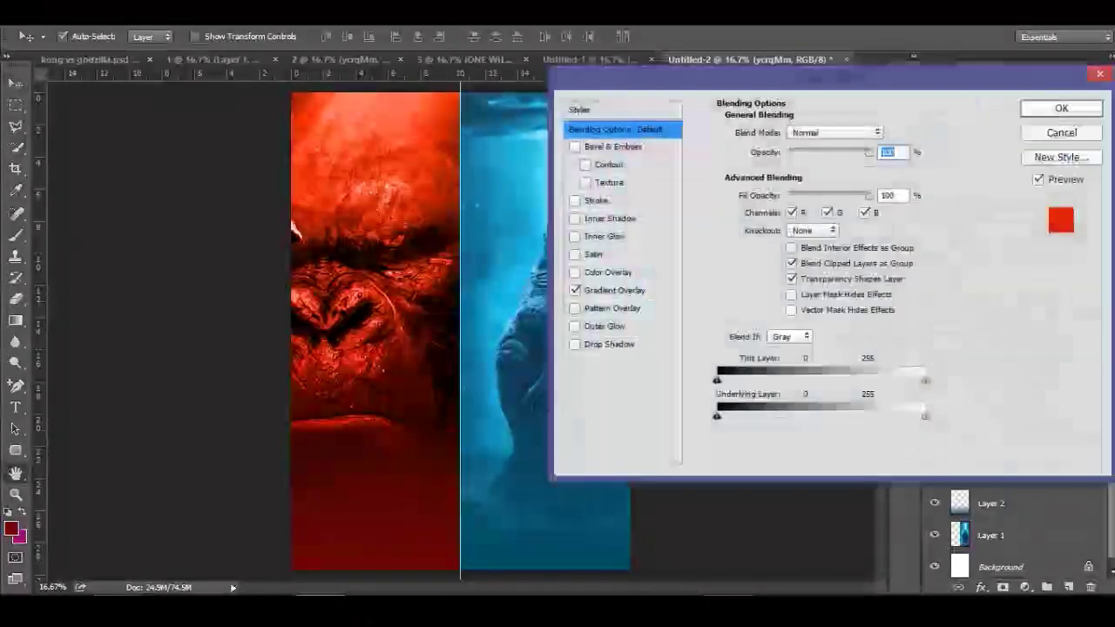
{"action": "left_click", "coordinate": [615, 290]}
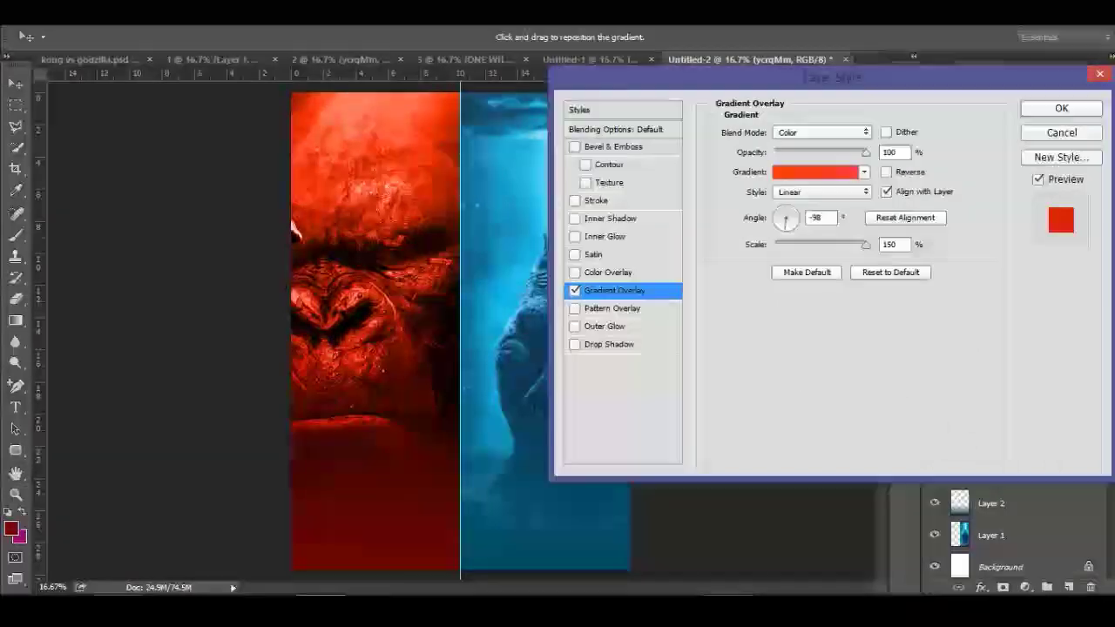
{"action": "left_click_drag", "start_coordinate": [828, 77], "coordinate": [777, 72]}
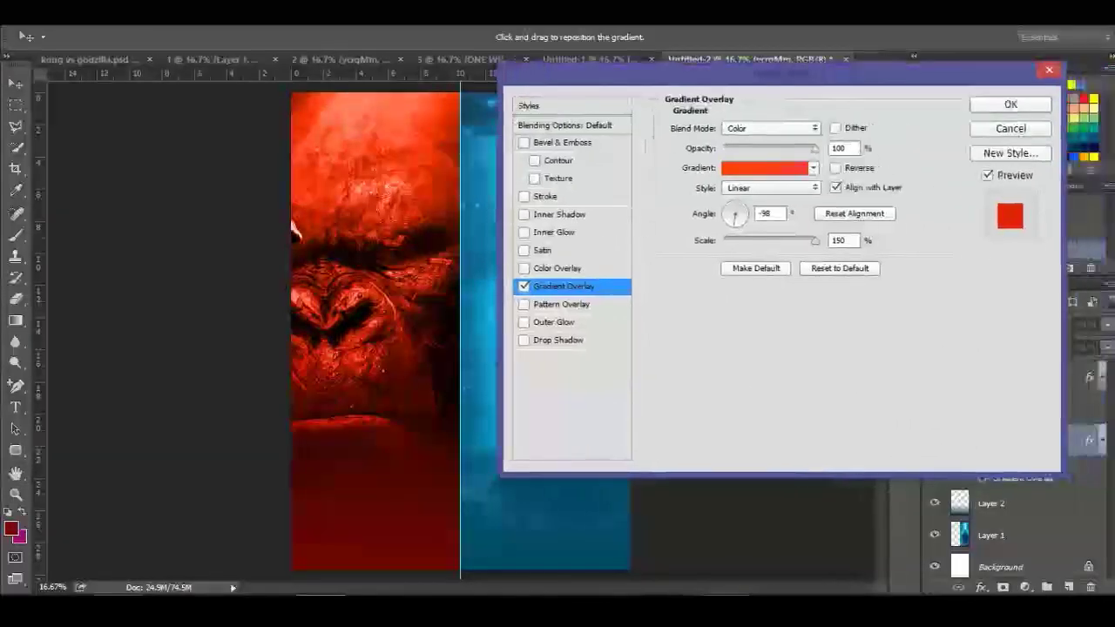
Step: Set the Gradient Overlay stops to ff3c00 and ff3e3e
{"action": "left_click", "coordinate": [764, 167]}
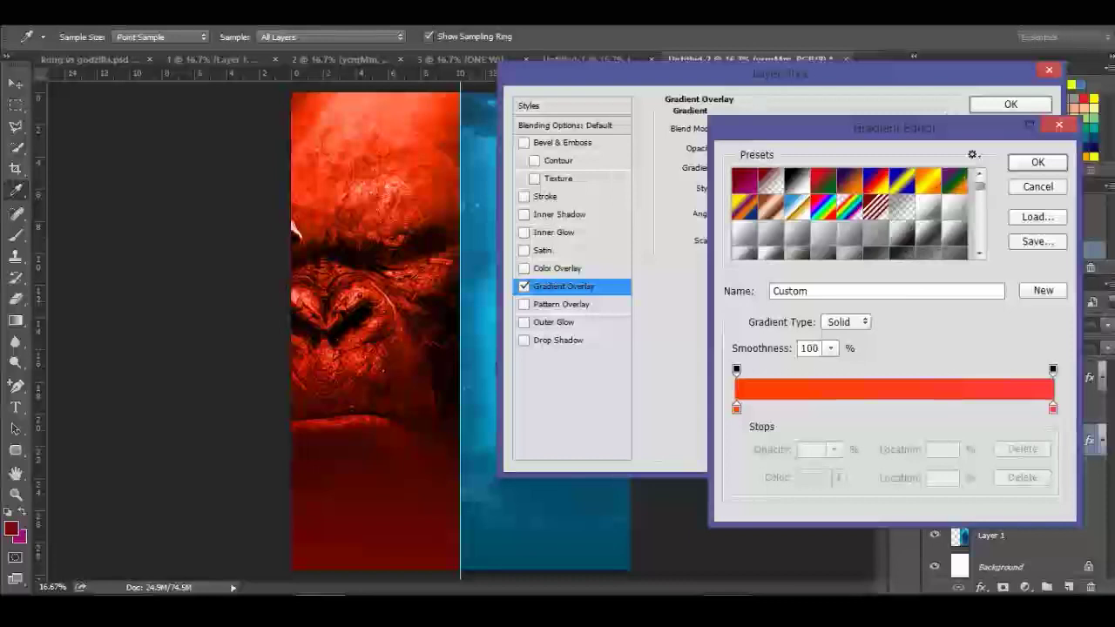
{"action": "left_click", "coordinate": [736, 408]}
{"action": "left_click", "coordinate": [813, 478]}
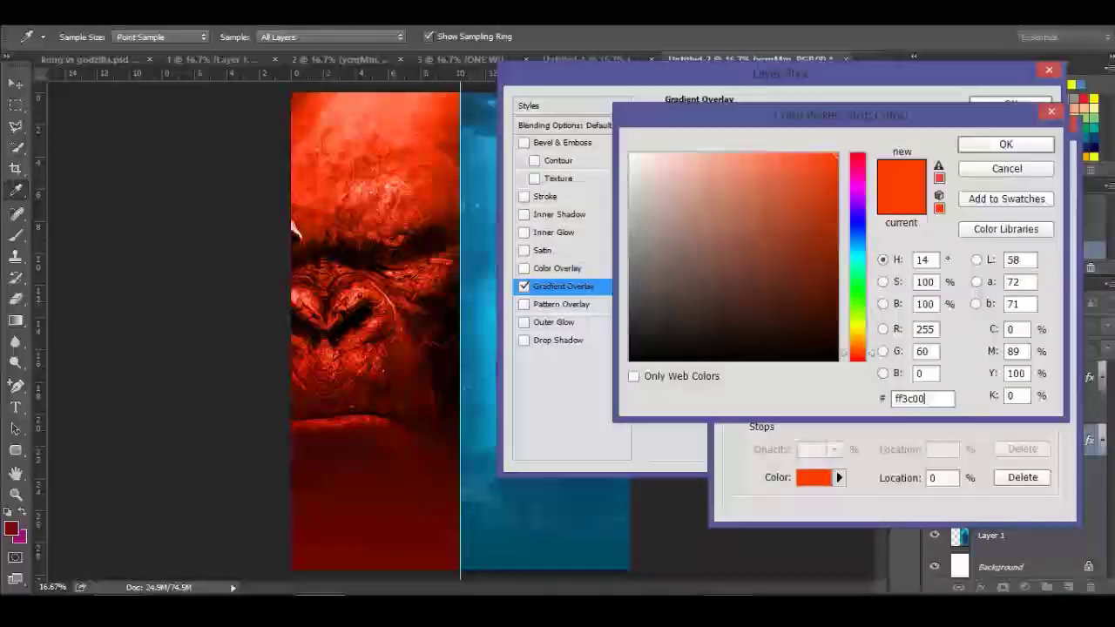
{"action": "key", "text": "Return"}
{"action": "left_click", "coordinate": [1053, 408]}
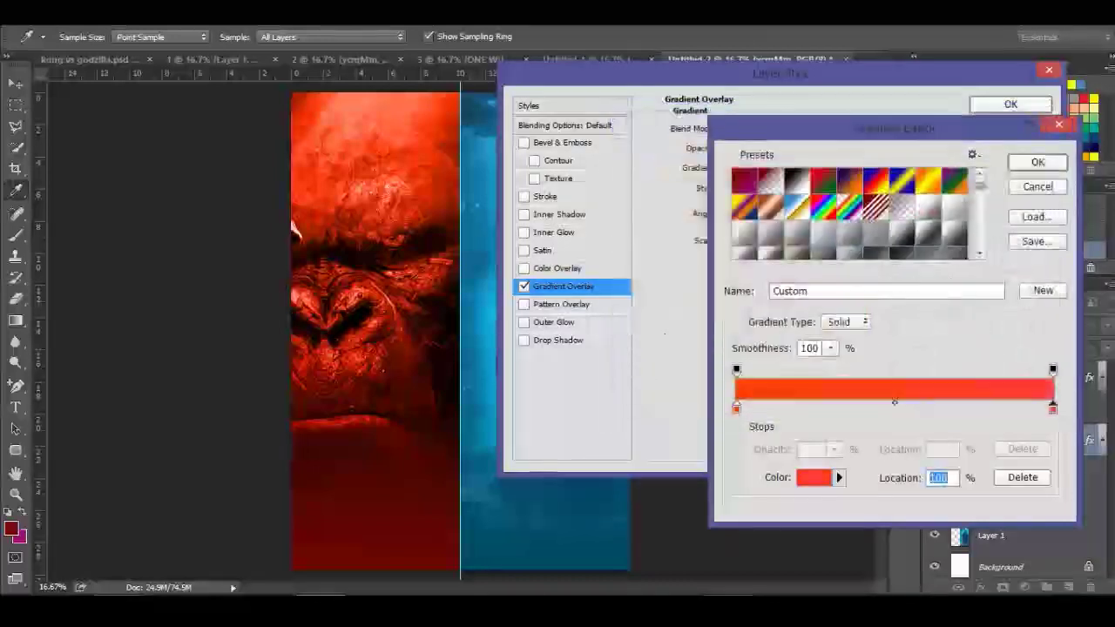
{"action": "left_click", "coordinate": [814, 477]}
{"action": "key", "text": "Return"}
{"action": "key", "text": "Return"}
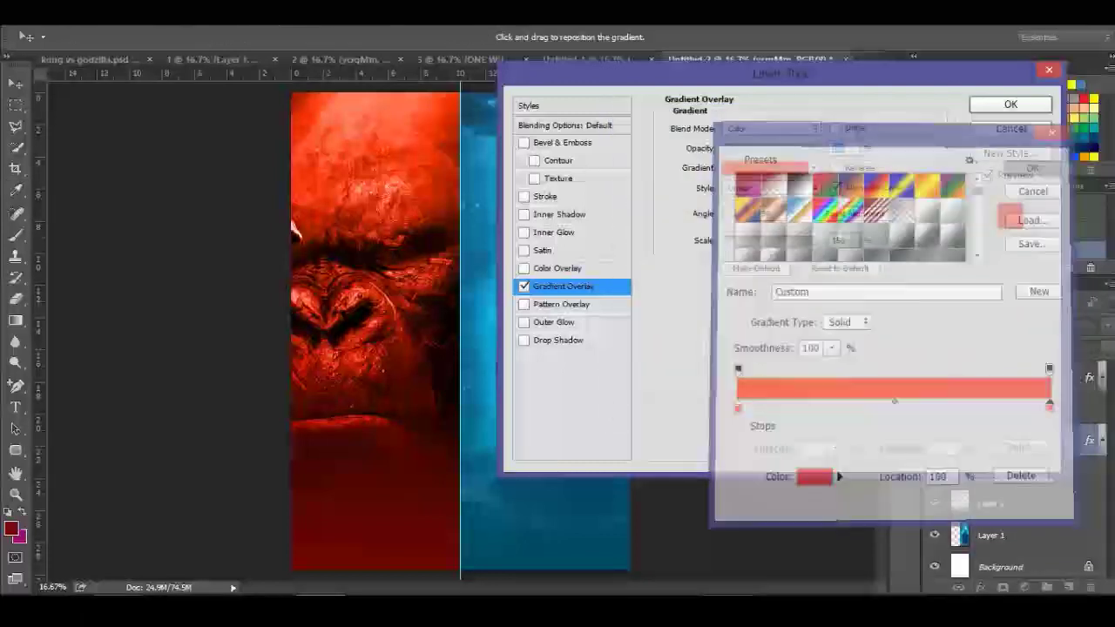
{"action": "key", "text": "Return"}
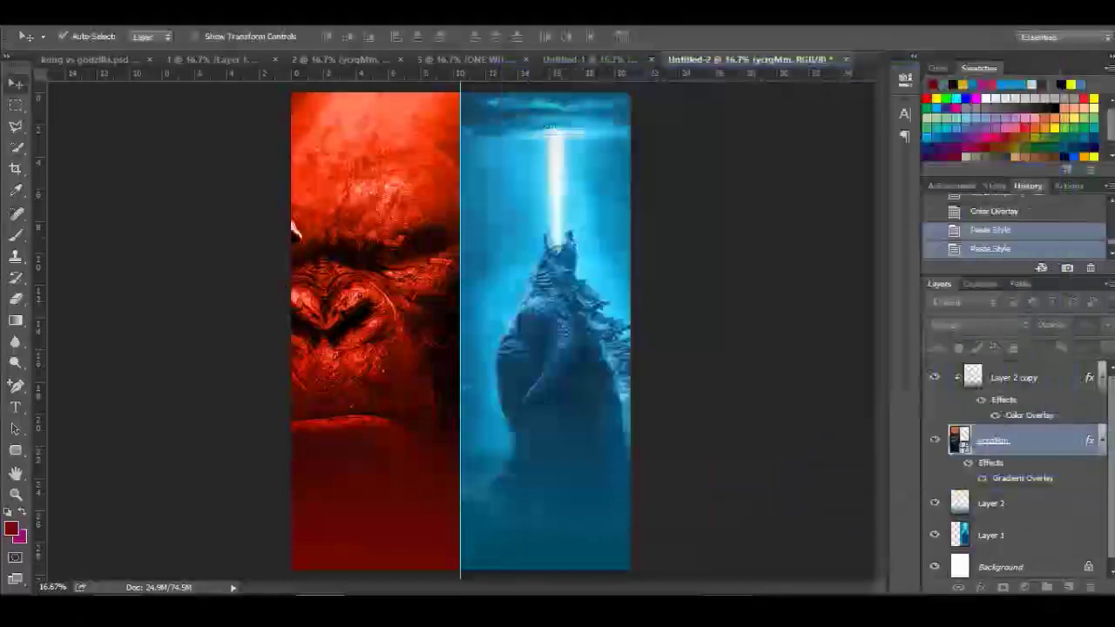
Step: Drag Group 1's KONG vs GODZILLA lettering onto the poster's centre, then move Layer 2 copy below it
{"action": "left_click", "coordinate": [471, 59]}
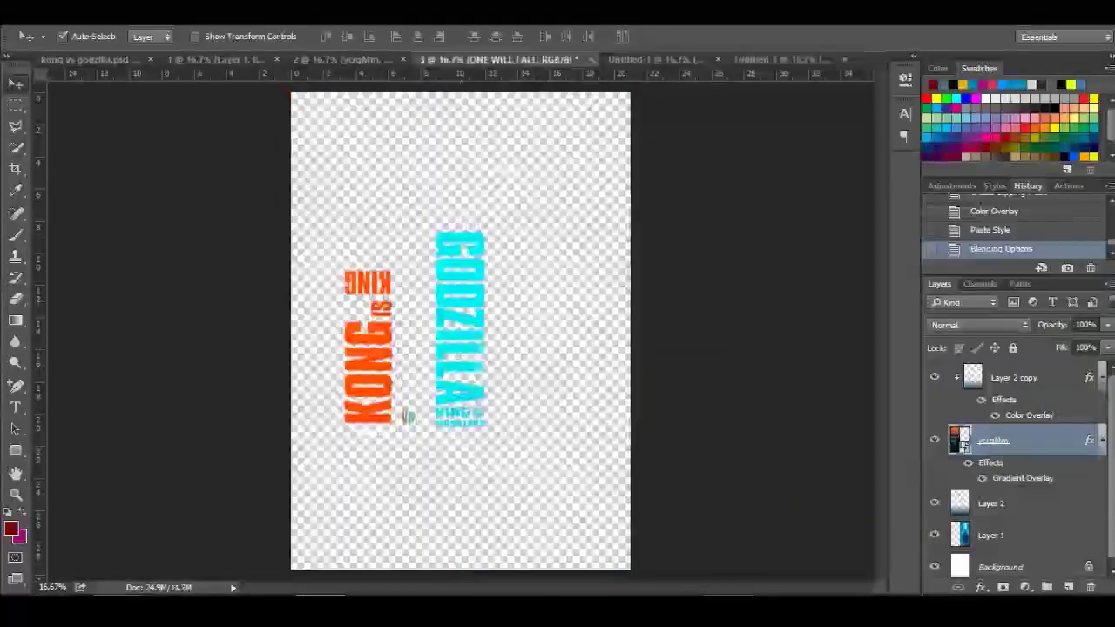
{"action": "left_click", "coordinate": [998, 497]}
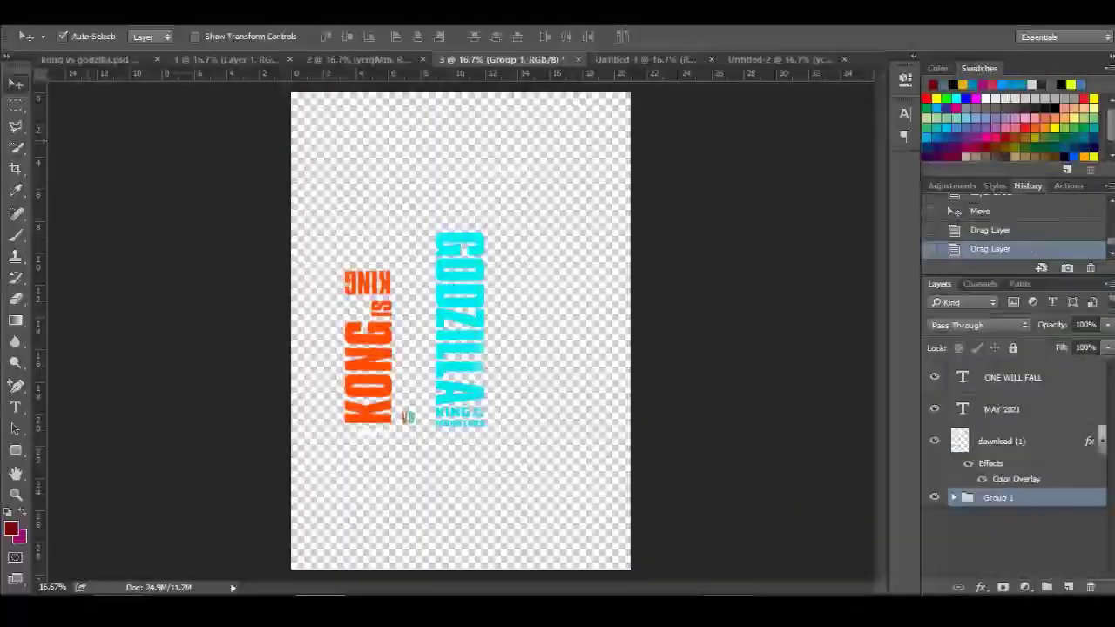
{"action": "mouse_move", "coordinate": [403, 288]}
{"action": "left_mouse_down"}
{"action": "mouse_move", "coordinate": [454, 204]}
{"action": "mouse_move", "coordinate": [294, 228]}
{"action": "left_mouse_up"}
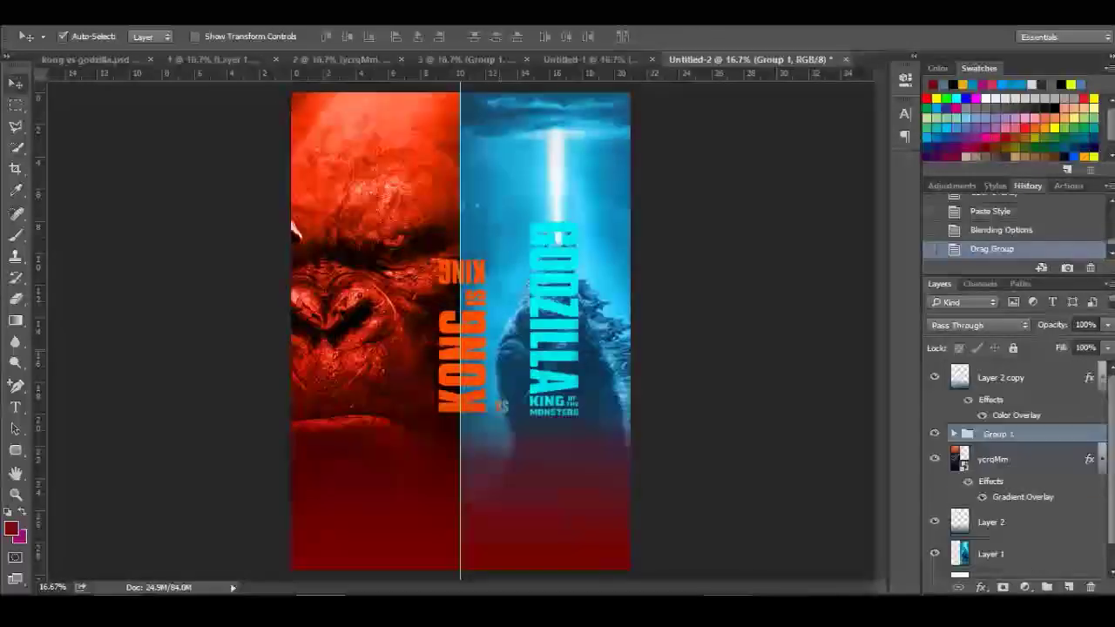
{"action": "left_click_drag", "start_coordinate": [499, 319], "coordinate": [456, 361]}
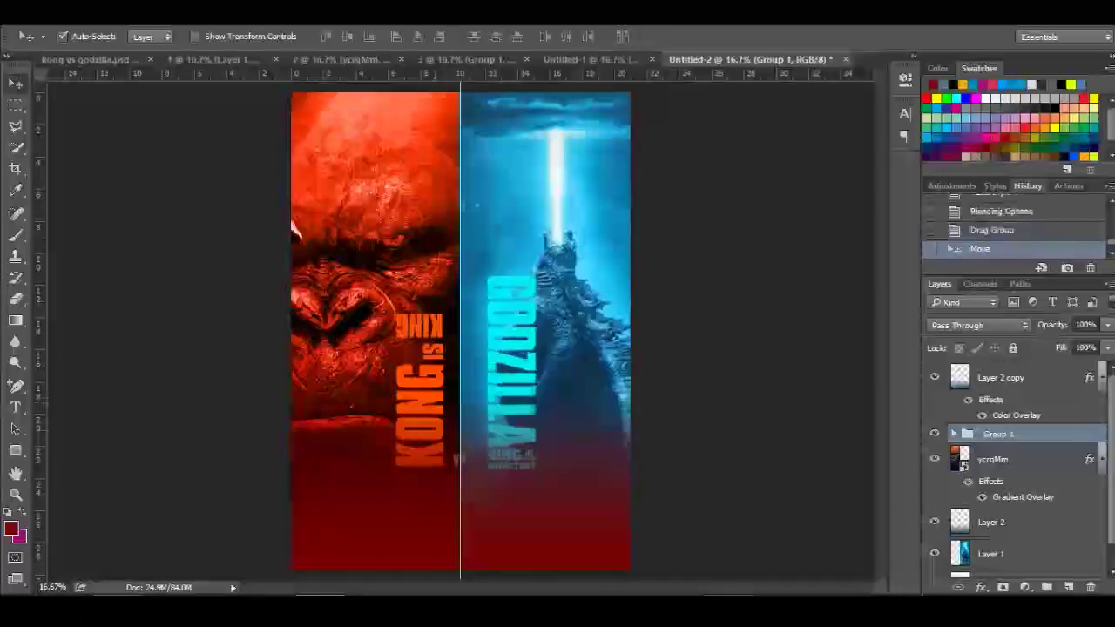
{"action": "left_click_drag", "start_coordinate": [999, 377], "coordinate": [1000, 440]}
Step: Clip Layer 2 copy to the layer beneath, undoing an accidental canvas move
{"action": "right_click", "coordinate": [1002, 396]}
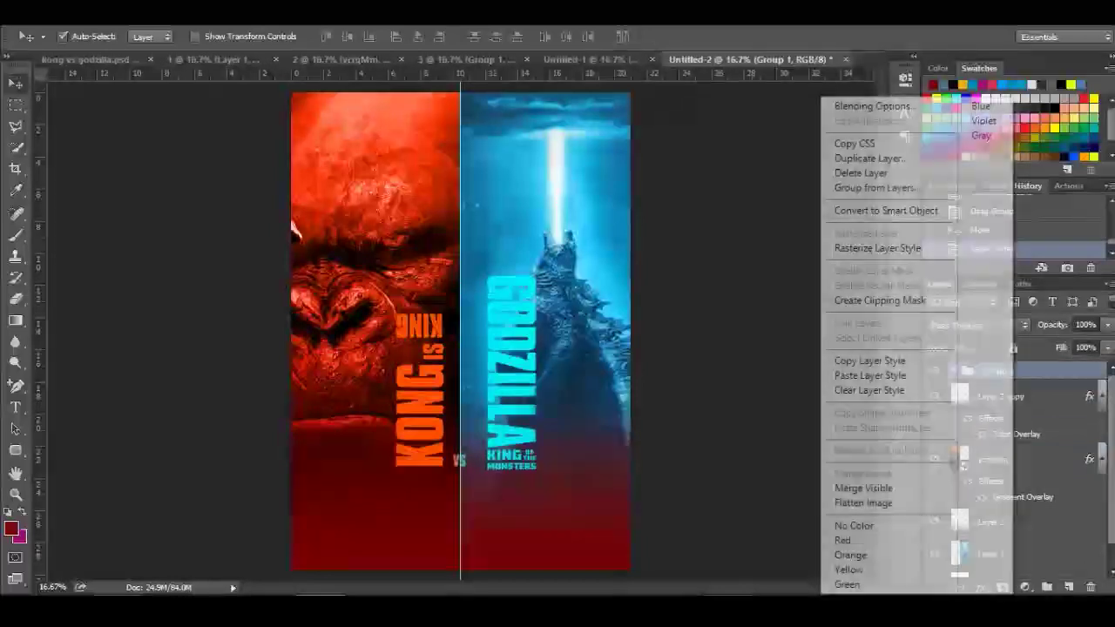
{"action": "left_click", "coordinate": [880, 300]}
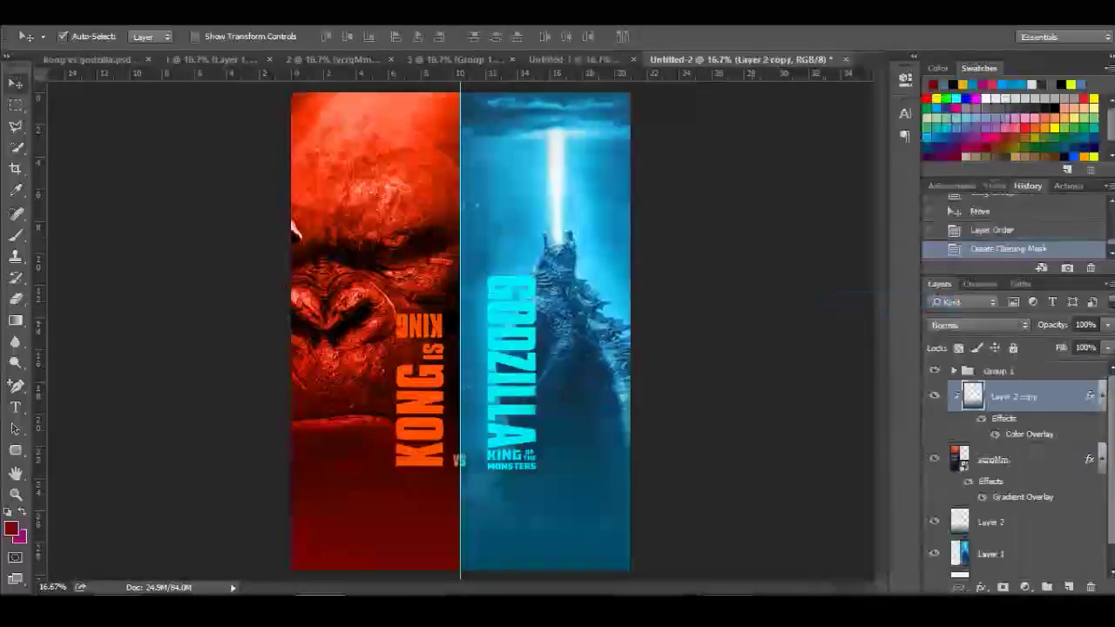
{"action": "left_click_drag", "start_coordinate": [528, 352], "coordinate": [534, 371]}
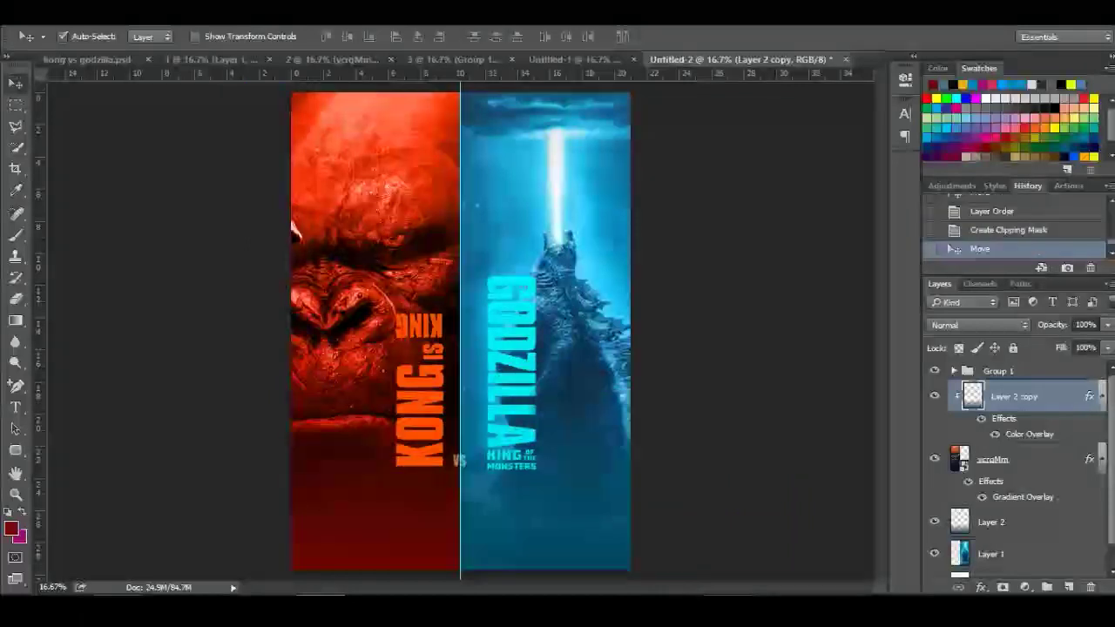
{"action": "key", "text": "ctrl+z"}
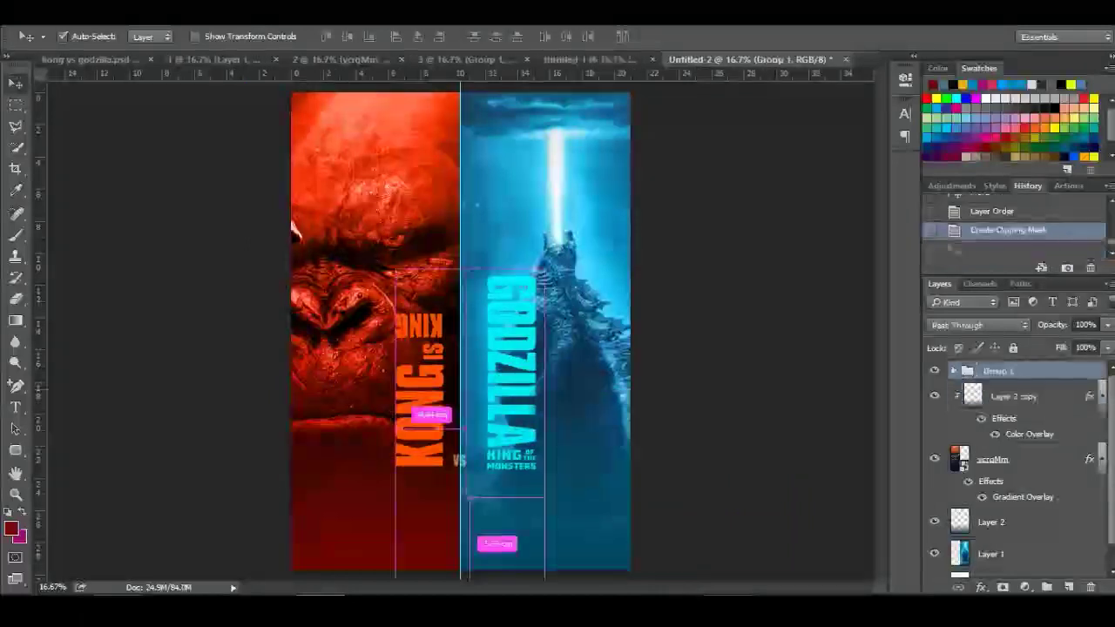
Step: Lower the title group and nudge GODZILLA two steps left so vs sits at the seam
{"action": "left_click_drag", "start_coordinate": [538, 353], "coordinate": [541, 388]}
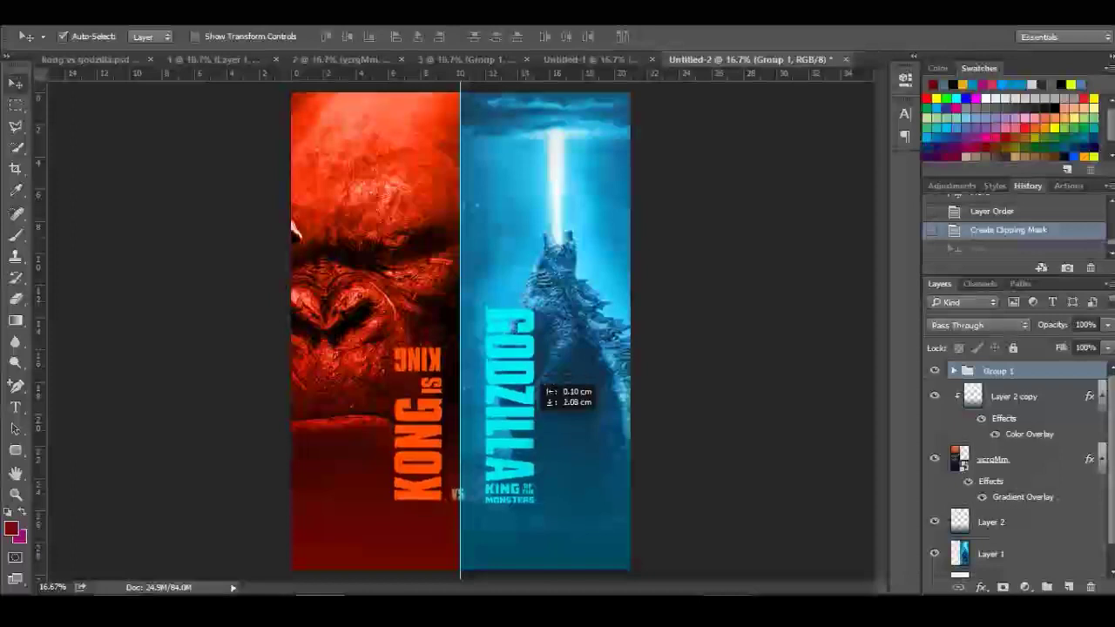
{"action": "left_click_drag", "start_coordinate": [540, 386], "coordinate": [539, 391]}
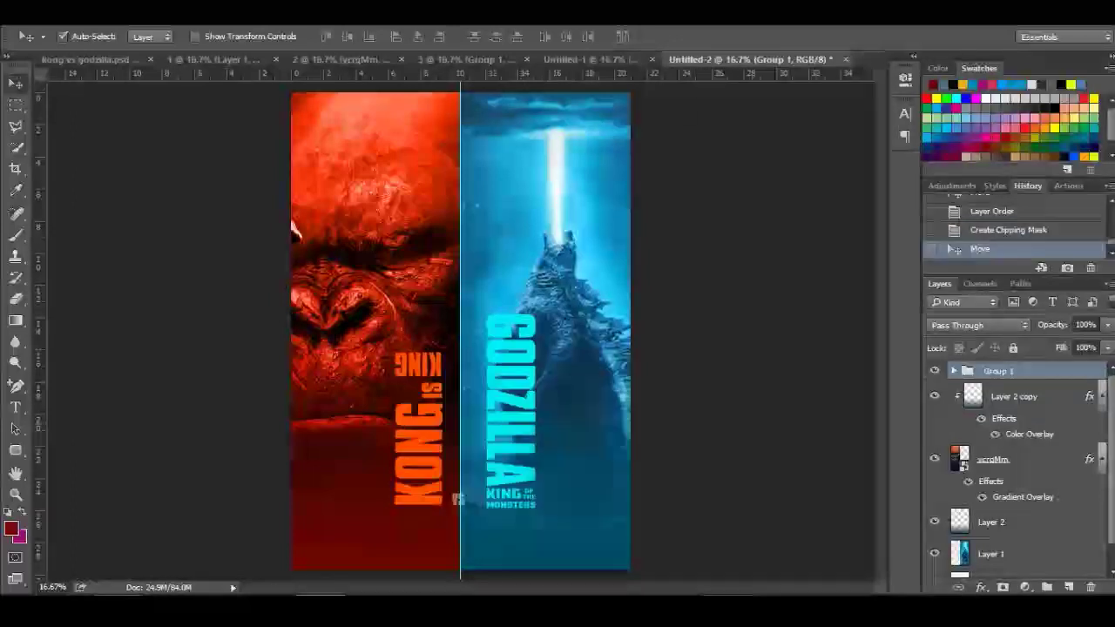
{"action": "key", "text": "Left"}
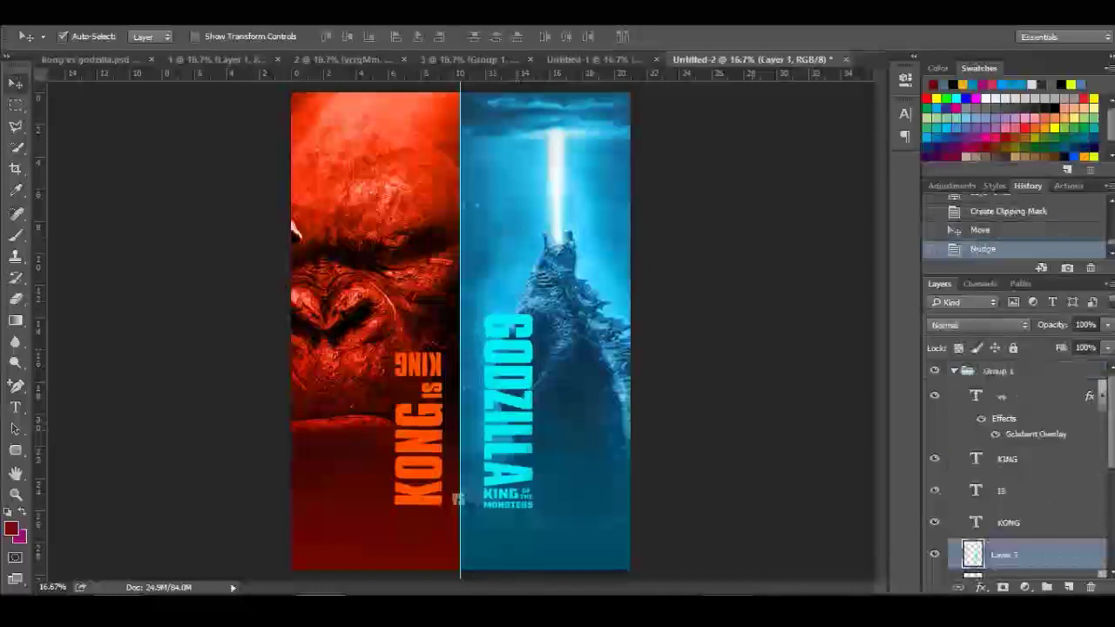
{"action": "key", "text": "Left"}
{"action": "key", "text": "Left"}
{"action": "key", "text": "Left"}
{"action": "key", "text": "Left"}
{"action": "key", "text": "Left"}
{"action": "key", "text": "Left"}
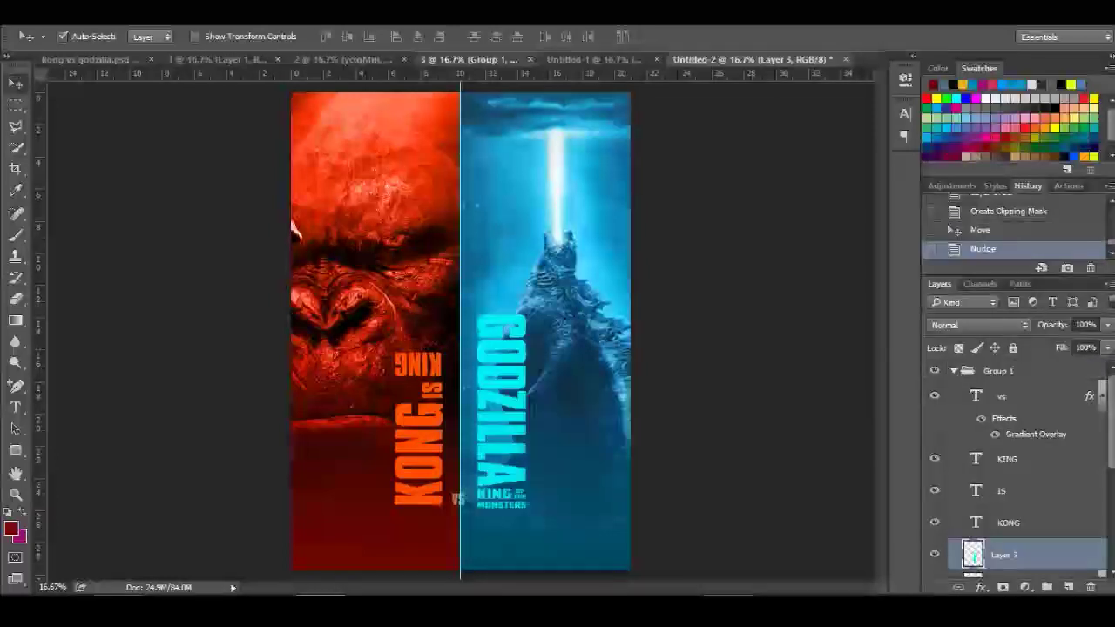
{"action": "left_click", "coordinate": [475, 59]}
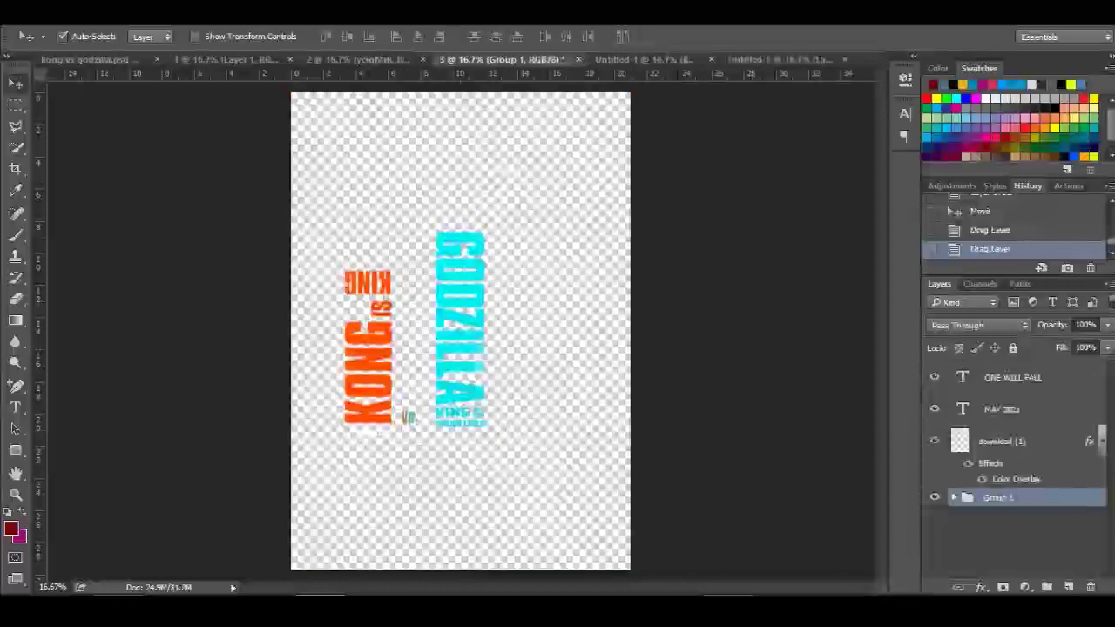
Step: Place the HBO Max logo below Godzilla and add a horizontal guide near the poster's bottom
{"action": "left_click", "coordinate": [1001, 440]}
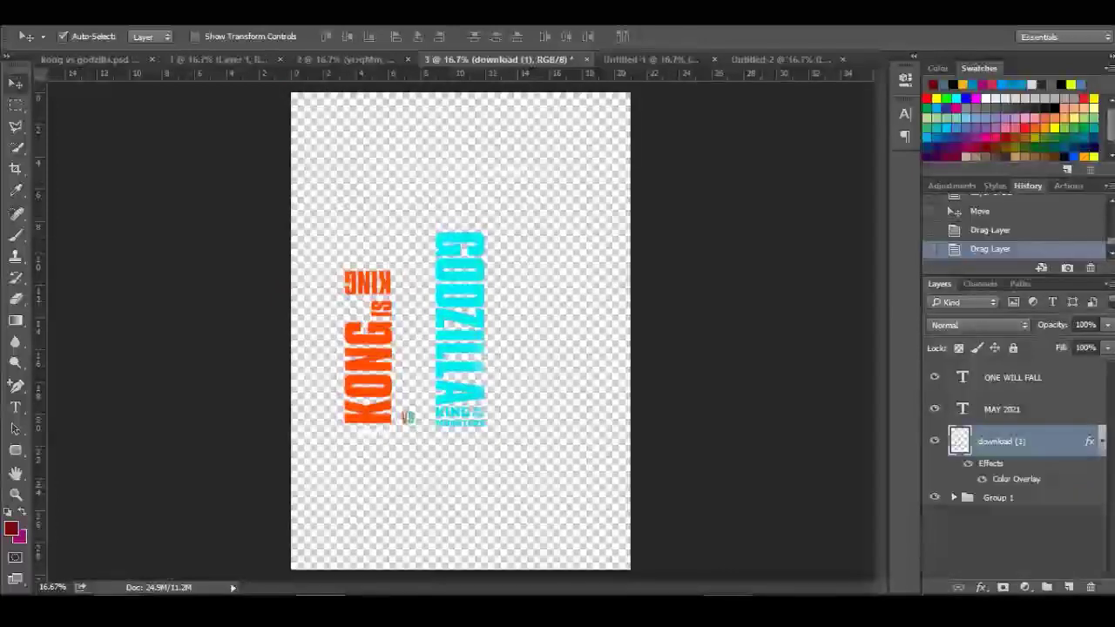
{"action": "mouse_move", "coordinate": [545, 440]}
{"action": "left_mouse_down"}
{"action": "mouse_move", "coordinate": [666, 78]}
{"action": "mouse_move", "coordinate": [458, 498]}
{"action": "mouse_move", "coordinate": [459, 485]}
{"action": "mouse_move", "coordinate": [601, 554]}
{"action": "left_mouse_up"}
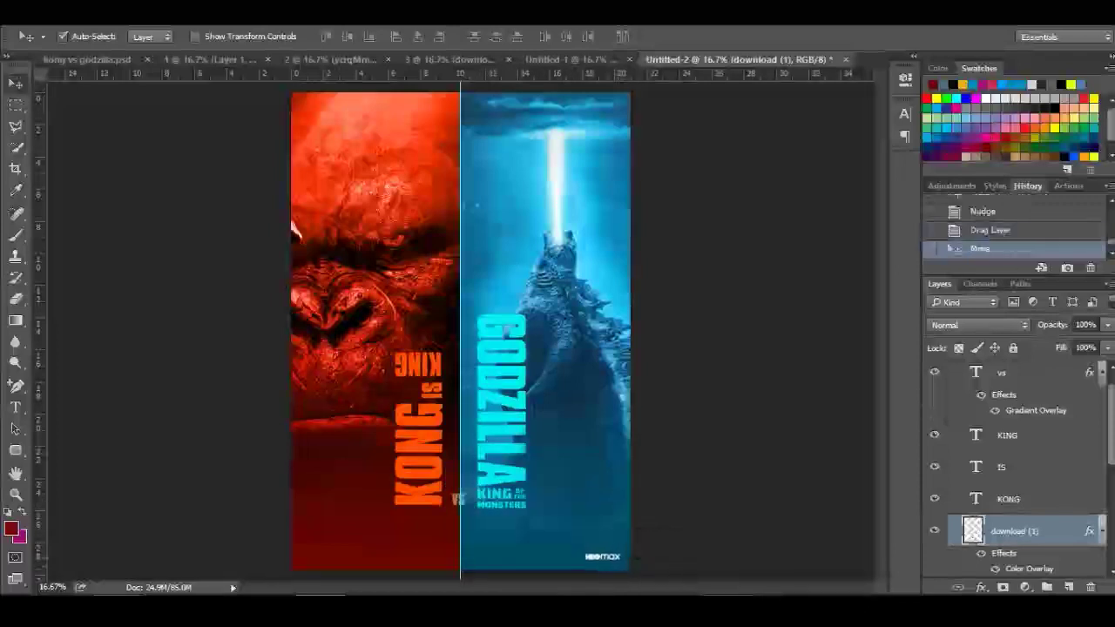
{"action": "left_click_drag", "start_coordinate": [653, 73], "coordinate": [688, 556]}
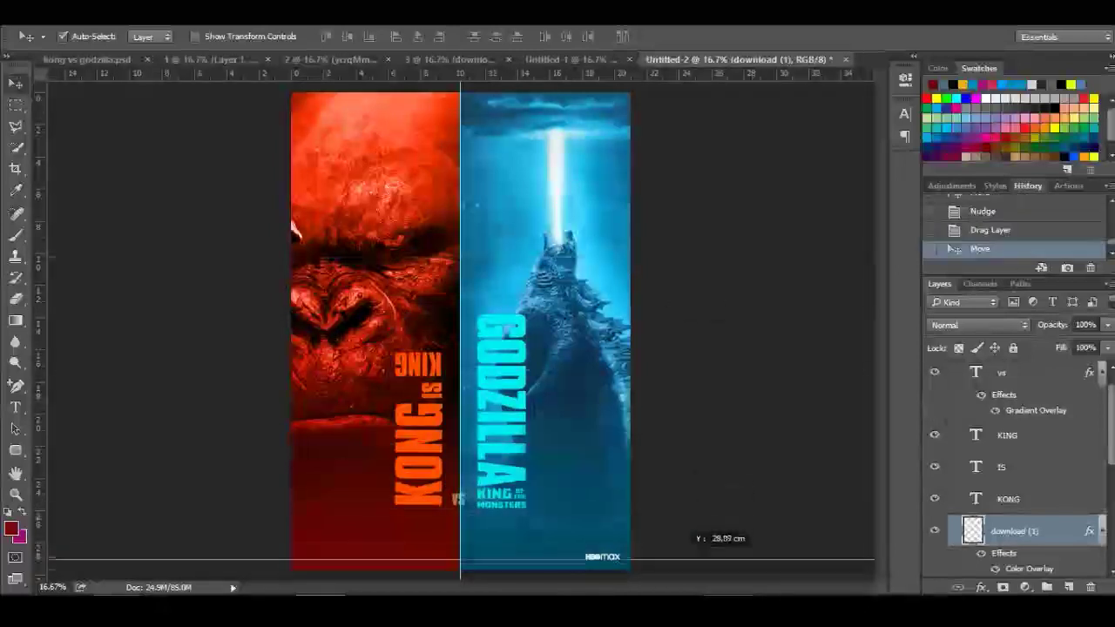
{"action": "left_click_drag", "start_coordinate": [688, 556], "coordinate": [688, 560]}
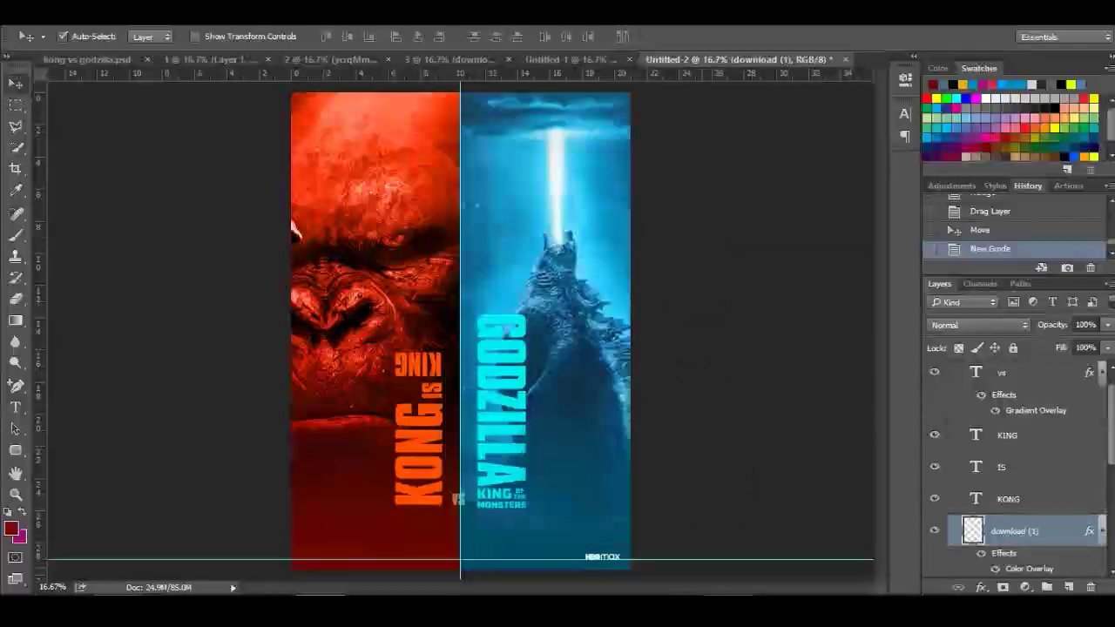
{"action": "left_click", "coordinate": [450, 59]}
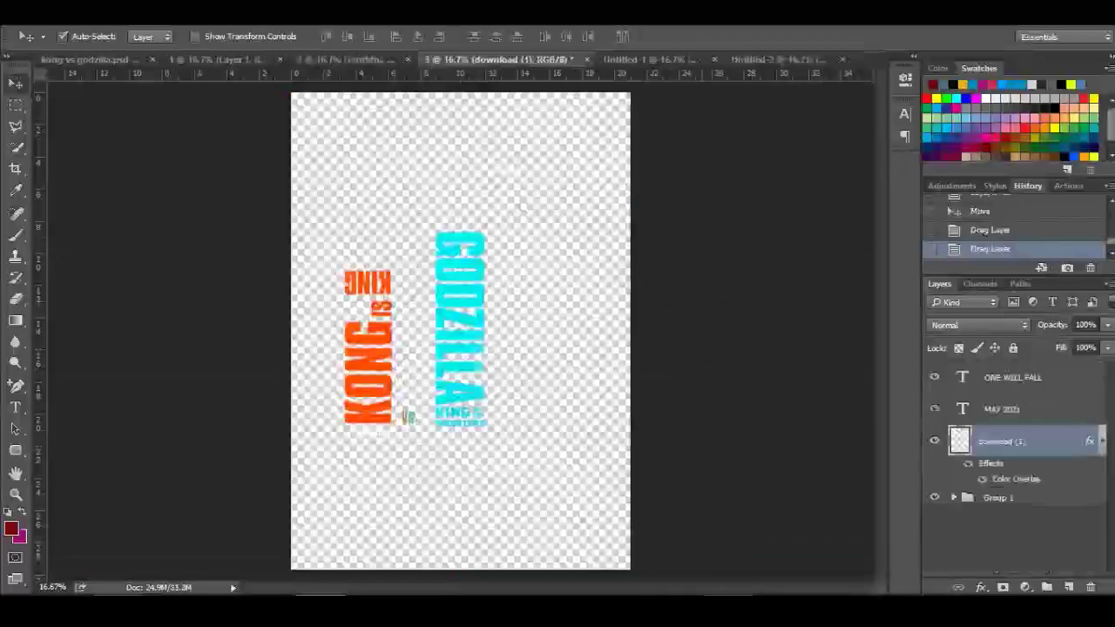
Step: Place the MAY 2021 date at the Kong half's bottom left, resting on the bottom guide
{"action": "left_click", "coordinate": [1002, 409]}
{"action": "mouse_move", "coordinate": [557, 348]}
{"action": "left_mouse_down"}
{"action": "mouse_move", "coordinate": [682, 45]}
{"action": "mouse_move", "coordinate": [294, 228]}
{"action": "left_mouse_up"}
{"action": "left_click_drag", "start_coordinate": [461, 253], "coordinate": [341, 506]}
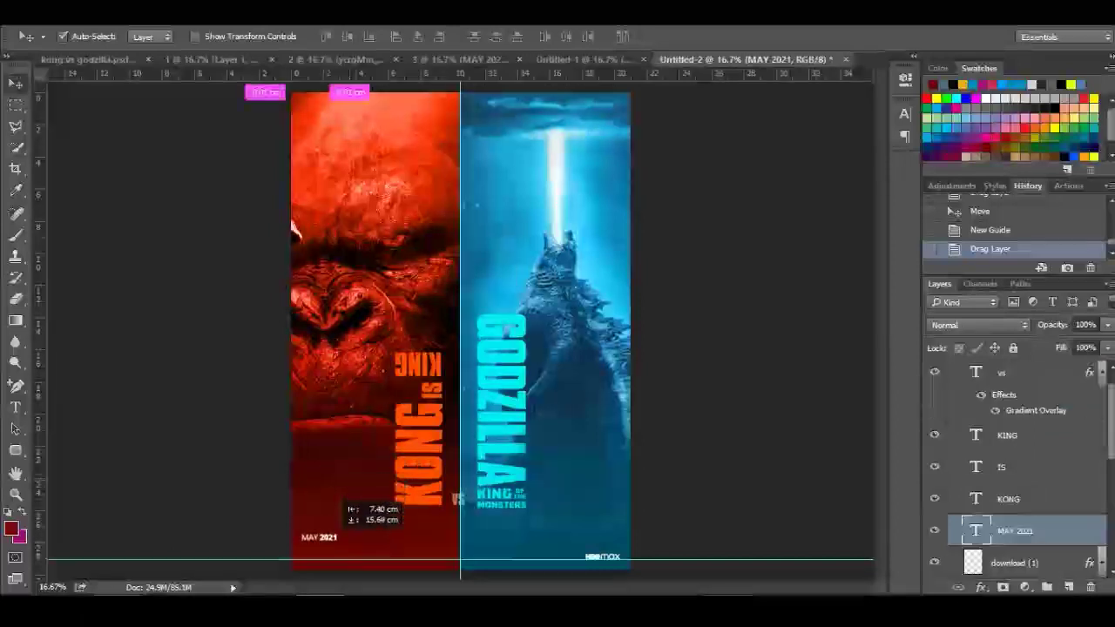
{"action": "left_click_drag", "start_coordinate": [341, 505], "coordinate": [338, 521]}
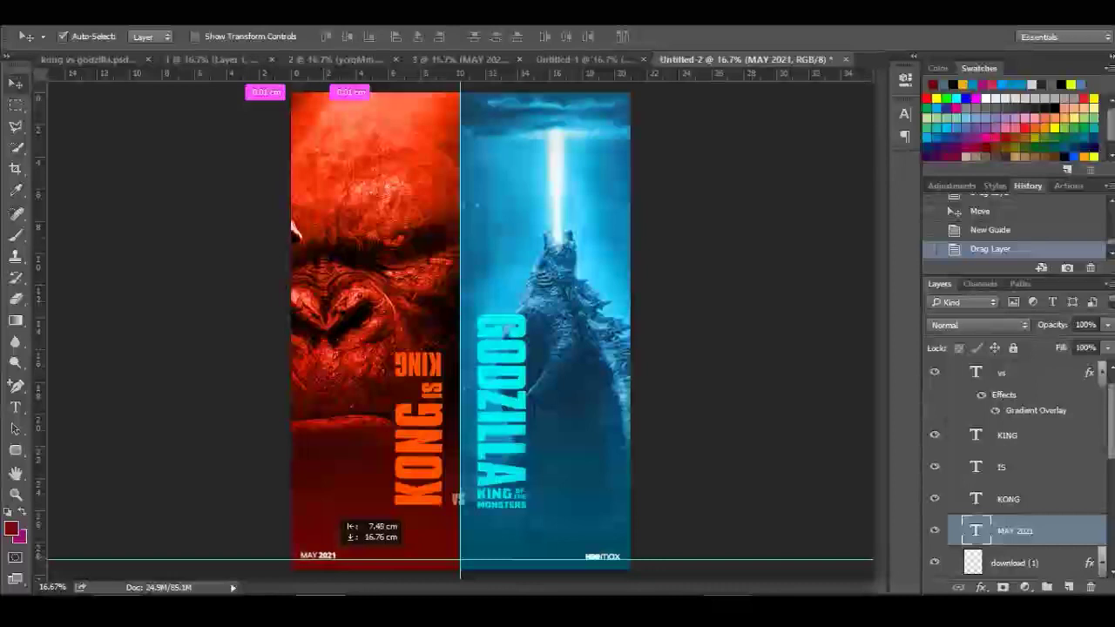
{"action": "left_click_drag", "start_coordinate": [338, 521], "coordinate": [338, 521]}
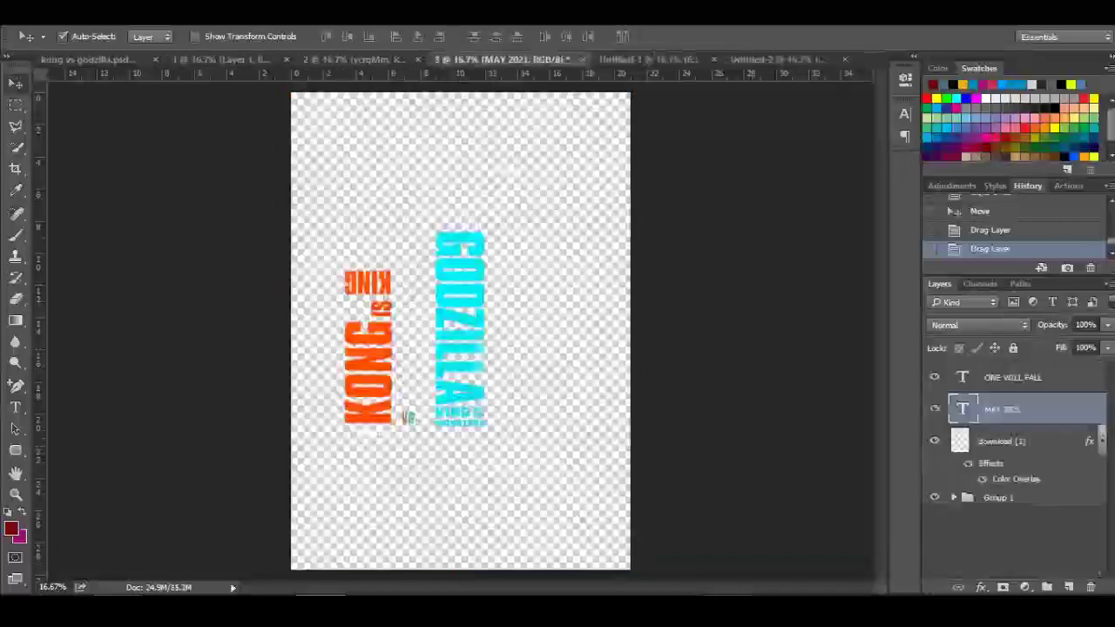
Step: Drop the ONE WILL FALL text into the poster and position it near the top, centred on the guide
{"action": "left_click_drag", "start_coordinate": [523, 426], "coordinate": [777, 31]}
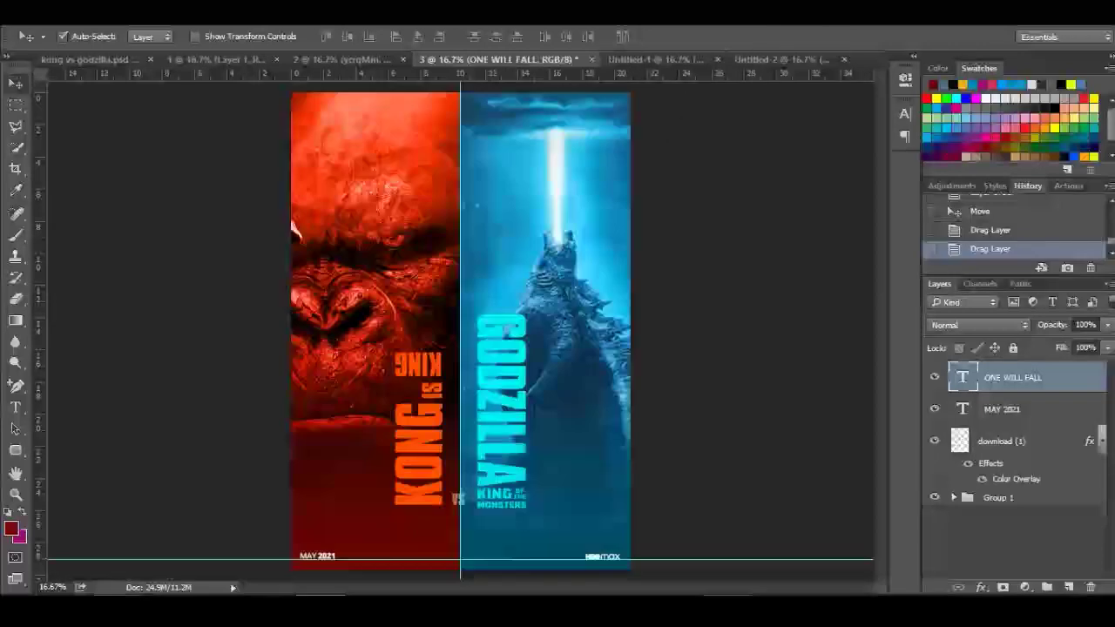
{"action": "left_click_drag", "start_coordinate": [777, 31], "coordinate": [540, 262]}
{"action": "left_click_drag", "start_coordinate": [566, 175], "coordinate": [481, 146]}
{"action": "mouse_move", "coordinate": [483, 106]}
{"action": "left_mouse_down"}
{"action": "mouse_move", "coordinate": [472, 105]}
{"action": "mouse_move", "coordinate": [482, 103]}
{"action": "left_mouse_up"}
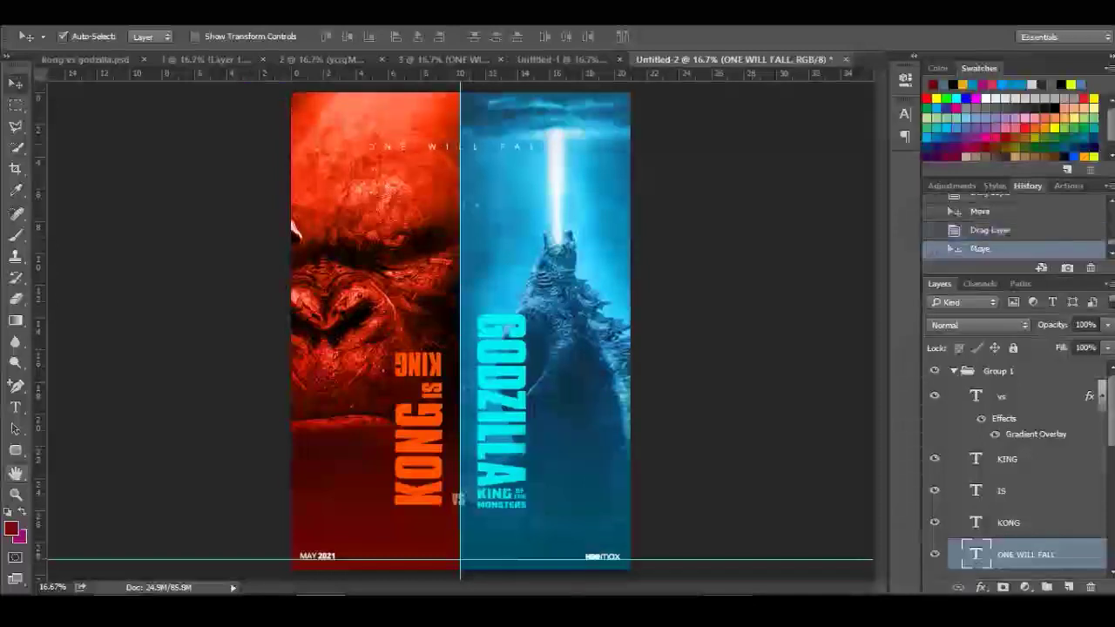
Step: Widen the ONE WILL FALL text box and increase its letter spacing in the Character panel
{"action": "key", "text": "t"}
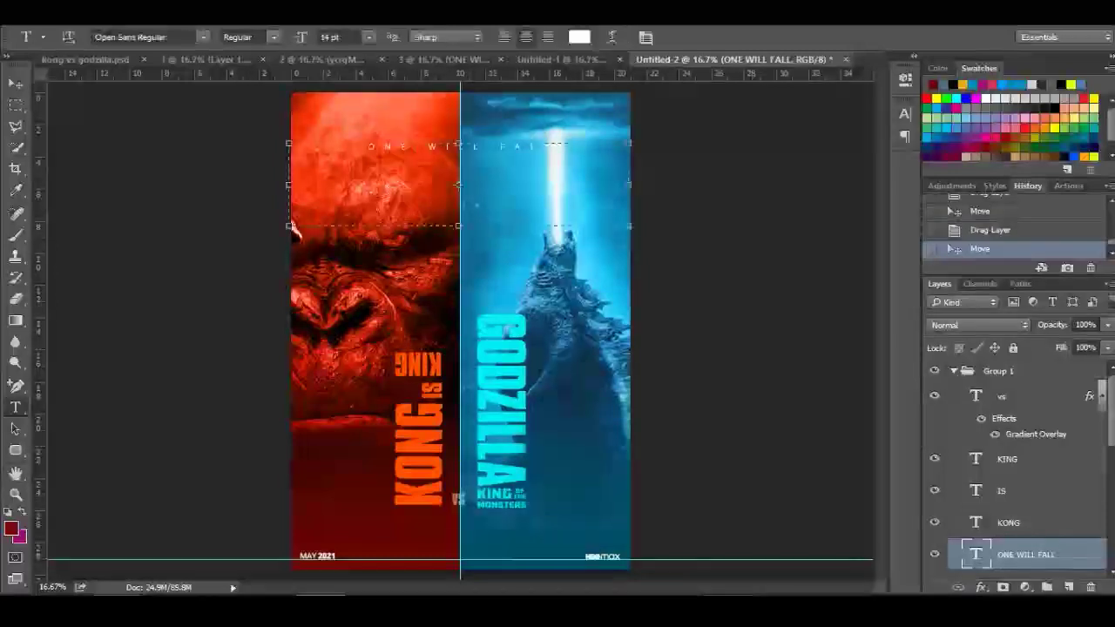
{"action": "left_click", "coordinate": [294, 228]}
{"action": "left_click_drag", "start_coordinate": [294, 228], "coordinate": [294, 228]}
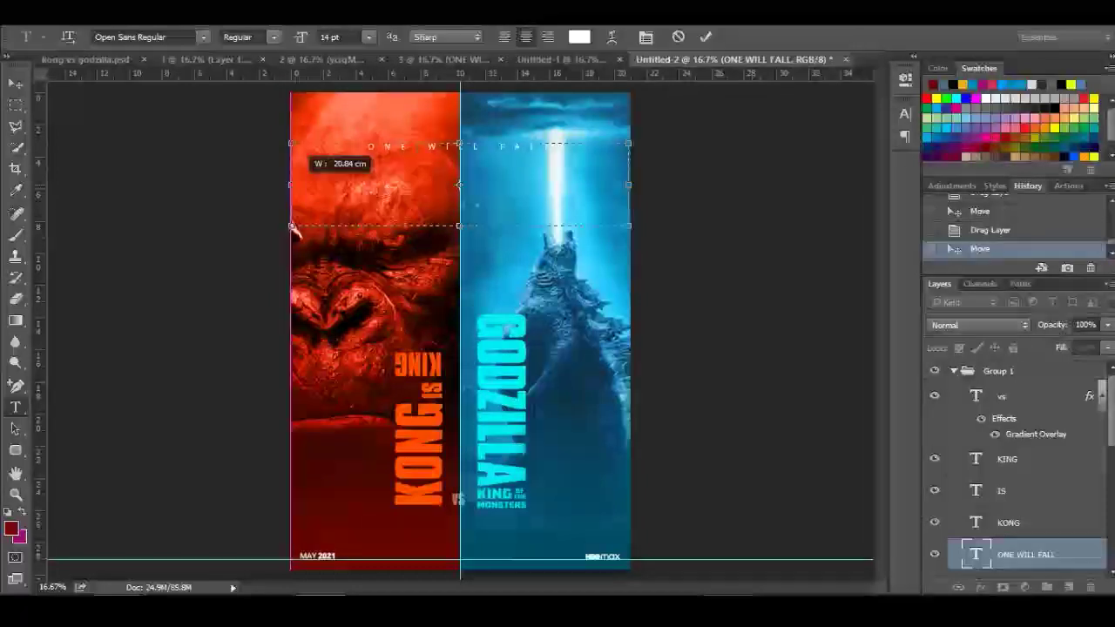
{"action": "left_click_drag", "start_coordinate": [629, 184], "coordinate": [631, 185]}
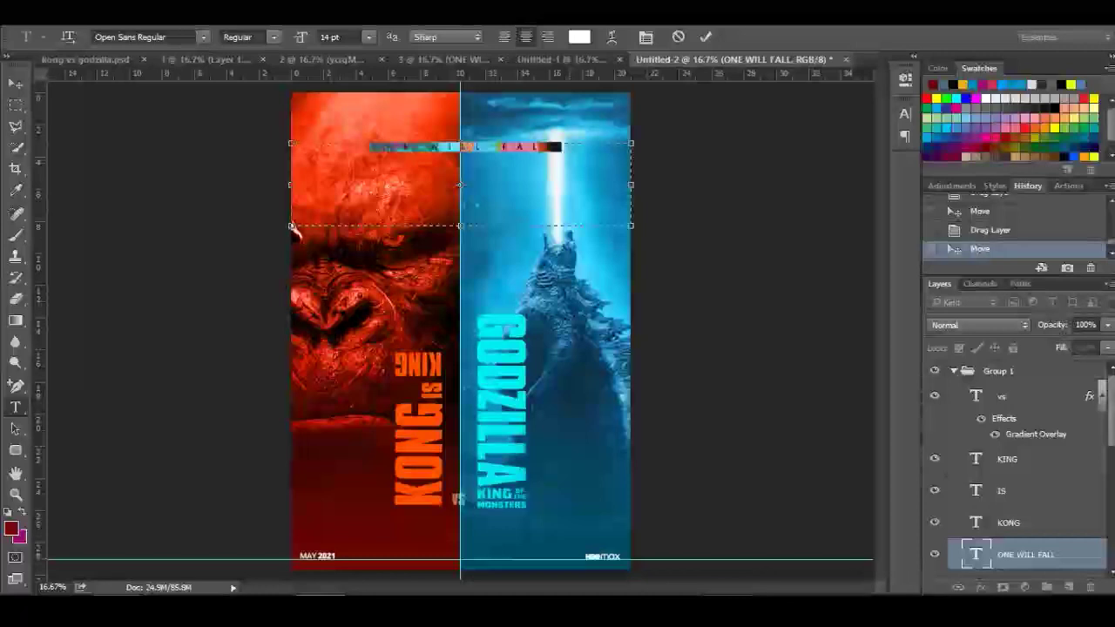
{"action": "left_click", "coordinate": [905, 113]}
{"action": "left_click", "coordinate": [876, 165]}
{"action": "left_click", "coordinate": [840, 166]}
{"action": "left_click", "coordinate": [705, 36]}
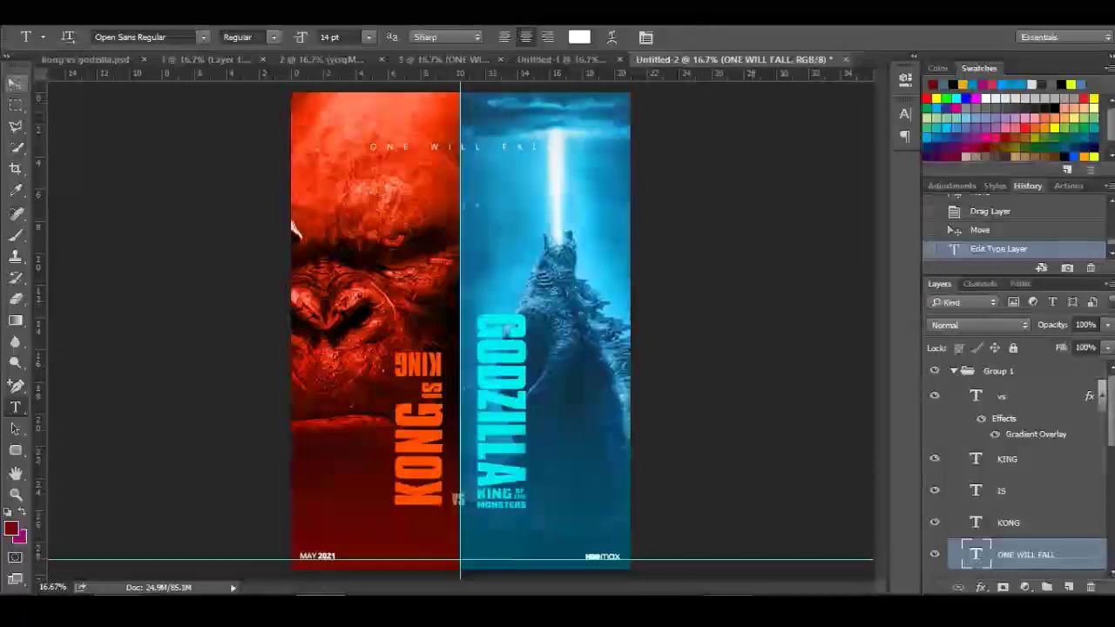
Step: Drag the horizontal and vertical guides off the canvas to delete them
{"action": "left_click", "coordinate": [16, 84]}
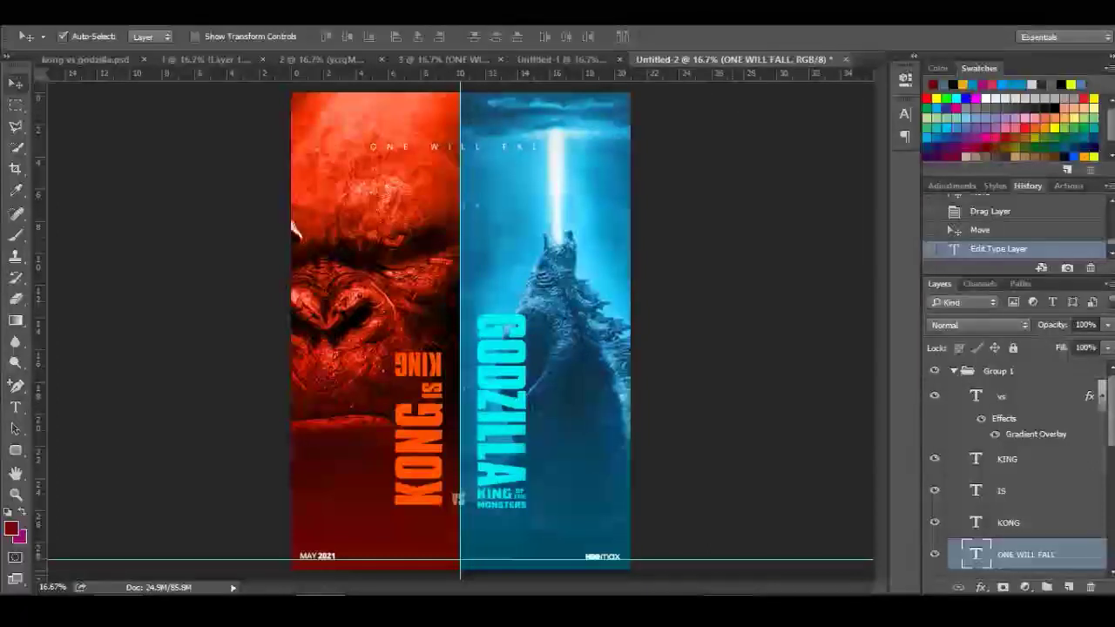
{"action": "left_click_drag", "start_coordinate": [736, 559], "coordinate": [775, 73]}
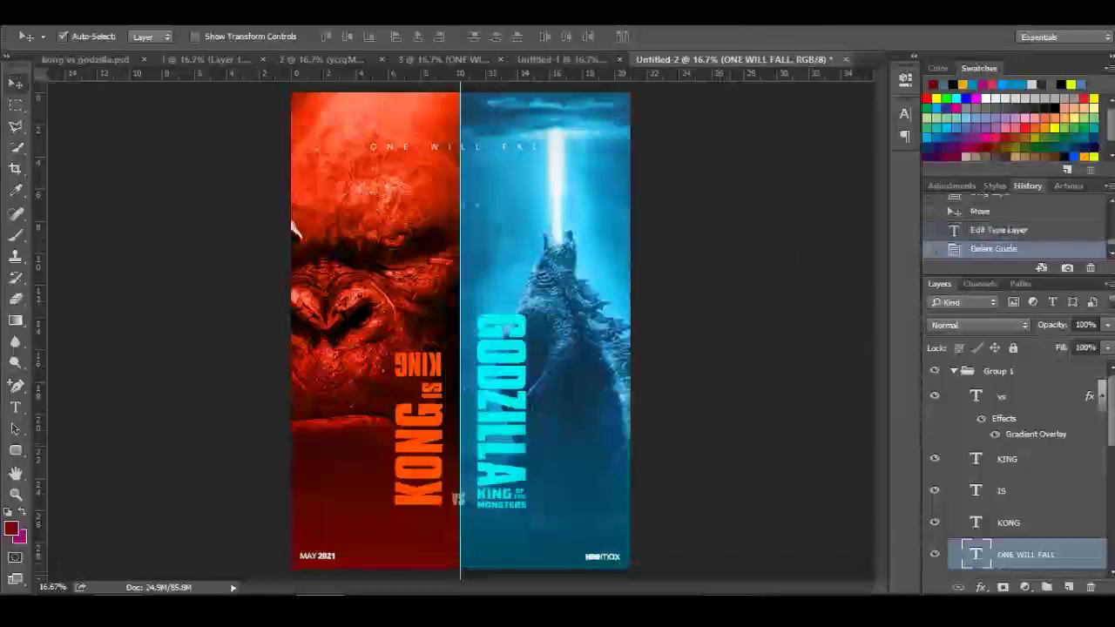
{"action": "left_click_drag", "start_coordinate": [460, 80], "coordinate": [262, 79]}
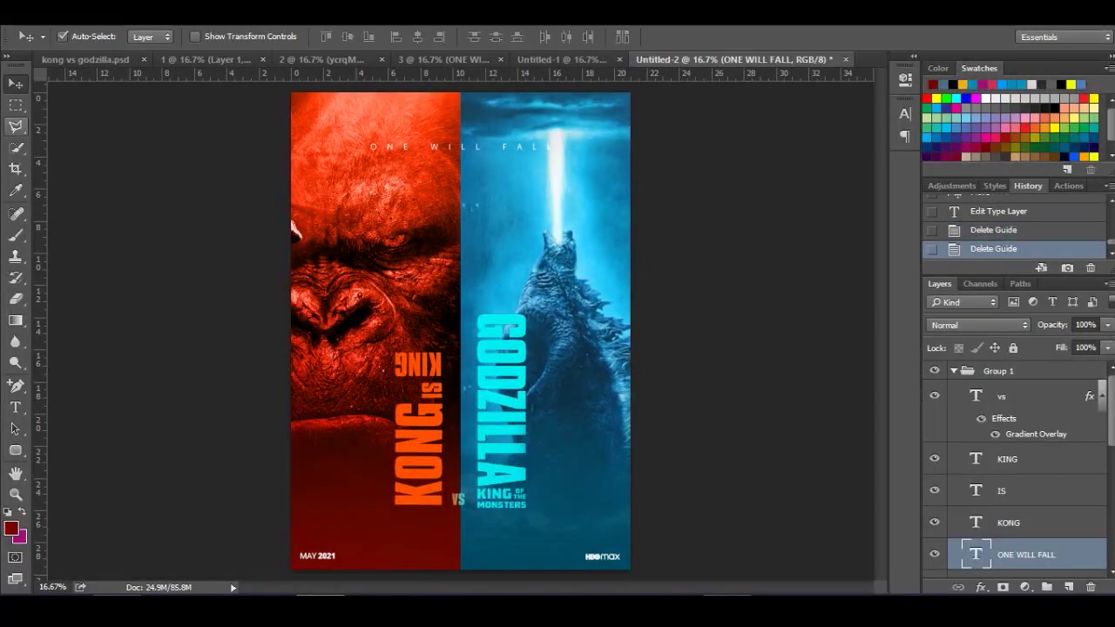